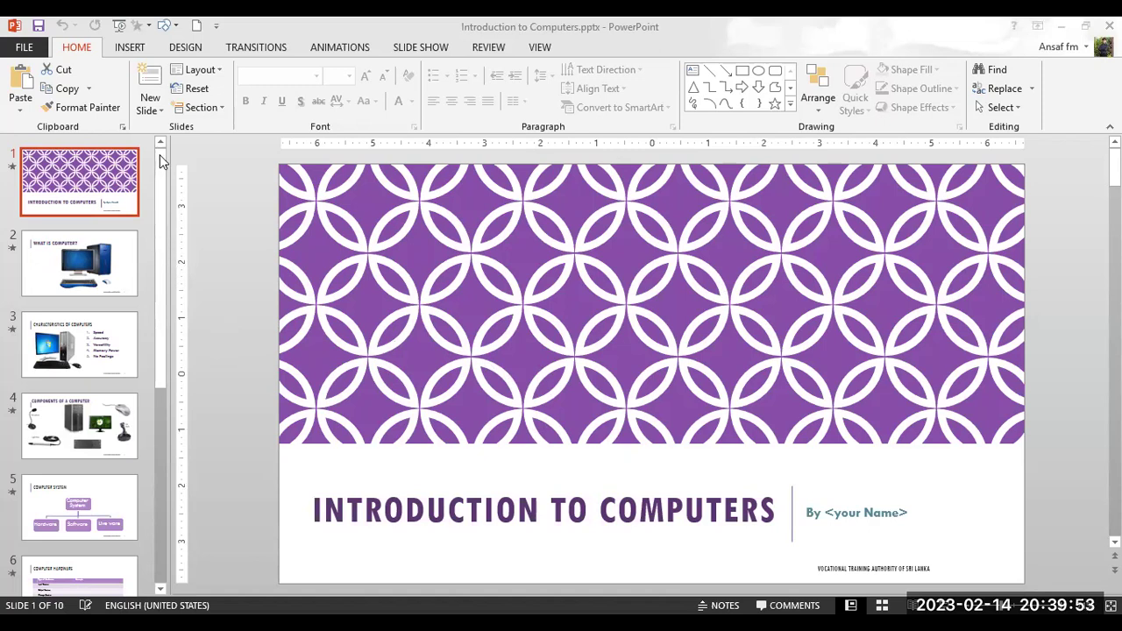
- Draw a Forward or Next action button under the slide 1 title, keeping Hyperlink to Next Slide
{"action": "mouse_move", "coordinate": [162, 226]}
{"action": "left_mouse_down"}
{"action": "mouse_move", "coordinate": [146, 457]}
{"action": "mouse_move", "coordinate": [182, 173]}
{"action": "mouse_move", "coordinate": [181, 221]}
{"action": "mouse_move", "coordinate": [181, 140]}
{"action": "left_mouse_up"}
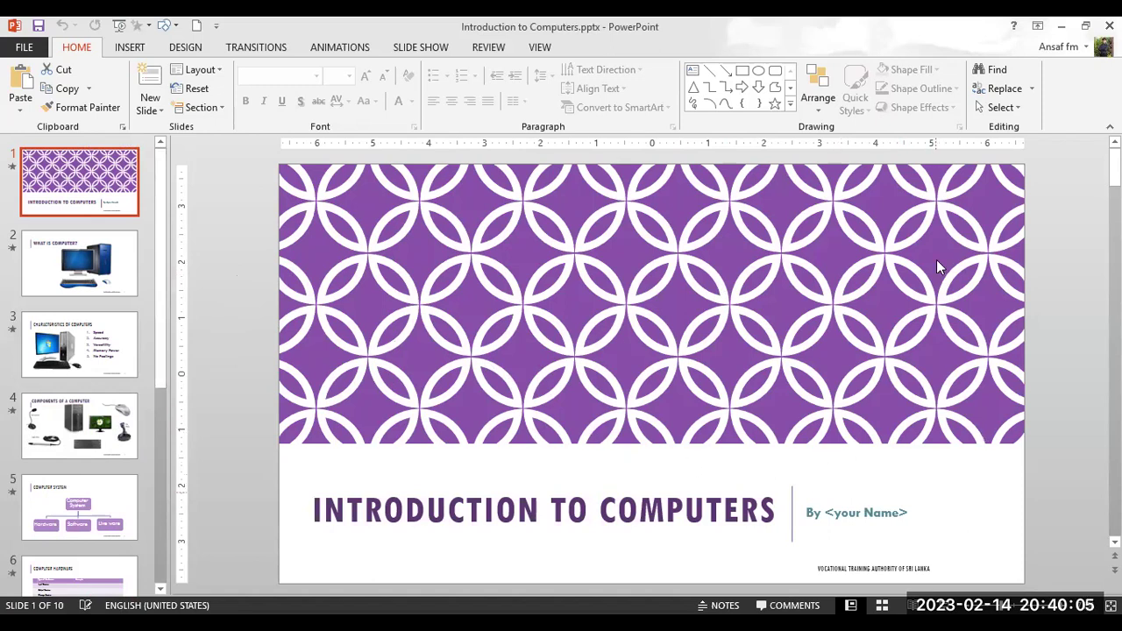
{"action": "left_click", "coordinate": [128, 48]}
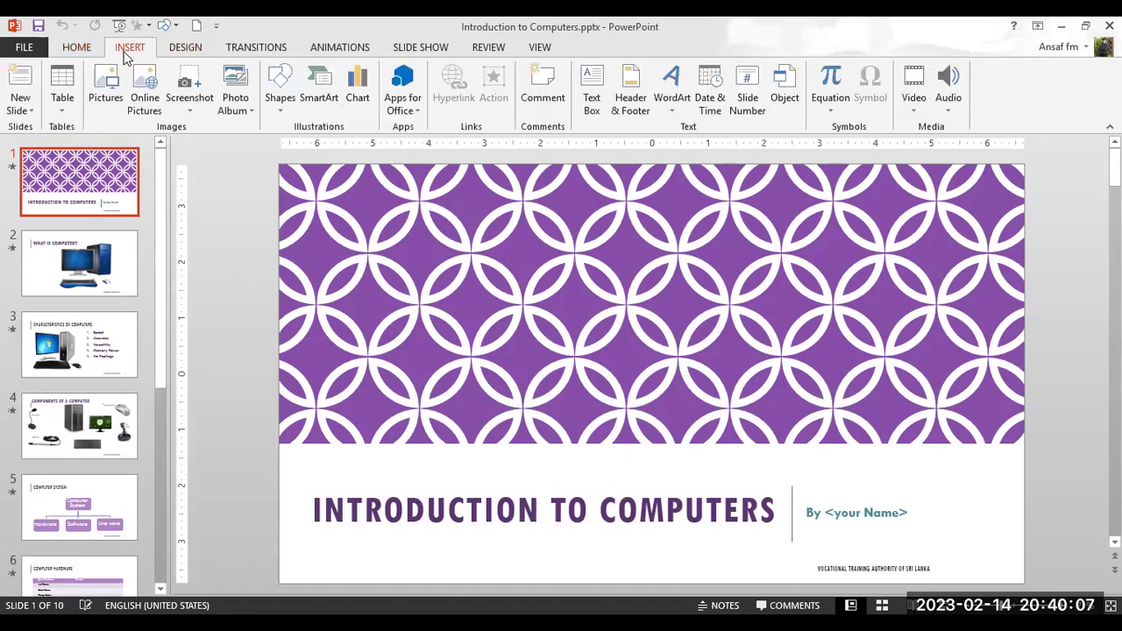
{"action": "left_click", "coordinate": [554, 506]}
{"action": "left_click", "coordinate": [545, 422]}
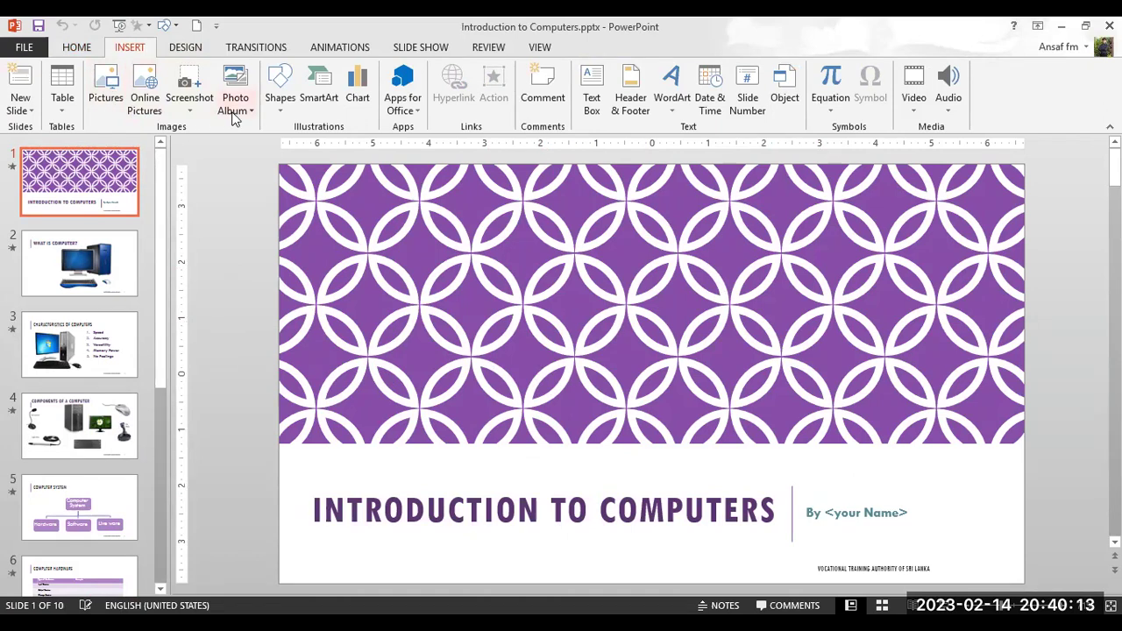
{"action": "left_click", "coordinate": [281, 112]}
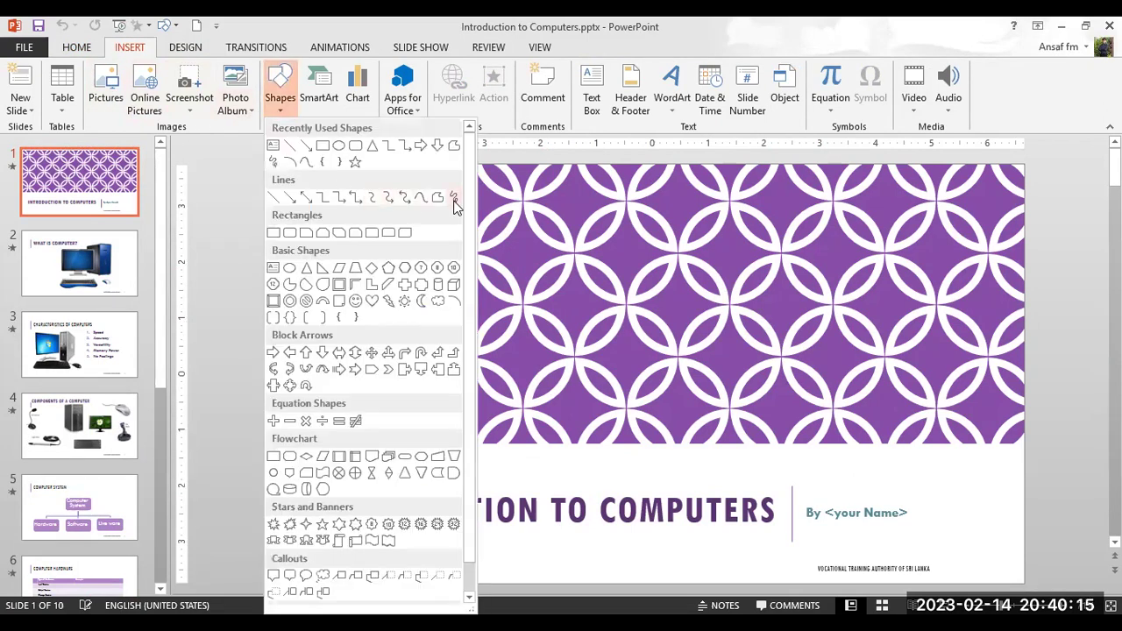
{"action": "left_click_drag", "start_coordinate": [470, 180], "coordinate": [472, 274]}
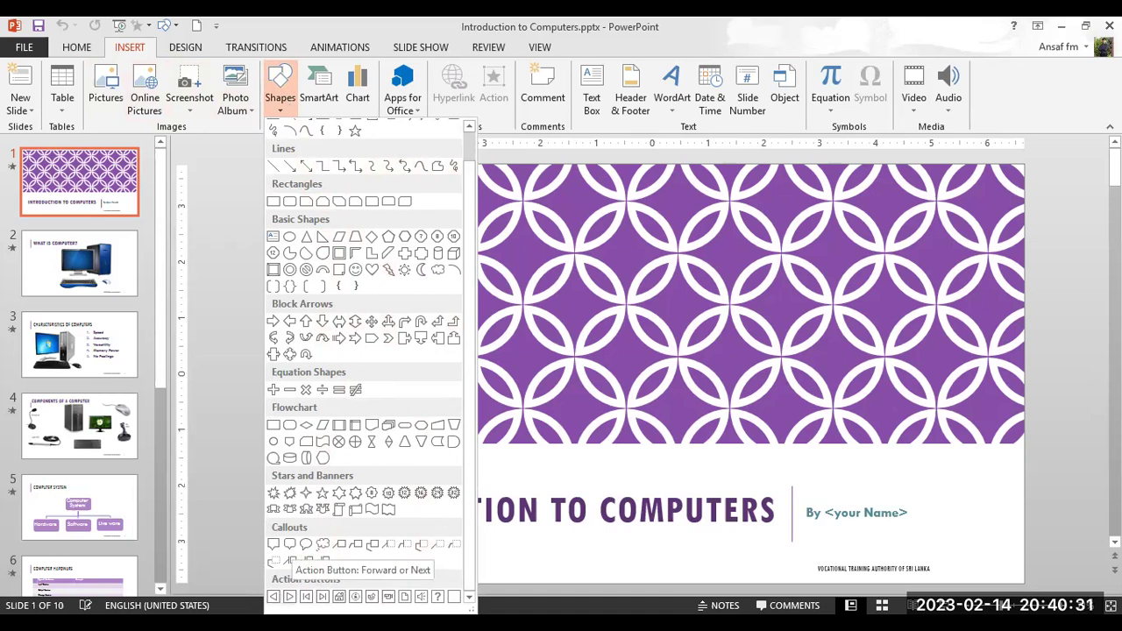
{"action": "left_click", "coordinate": [920, 420]}
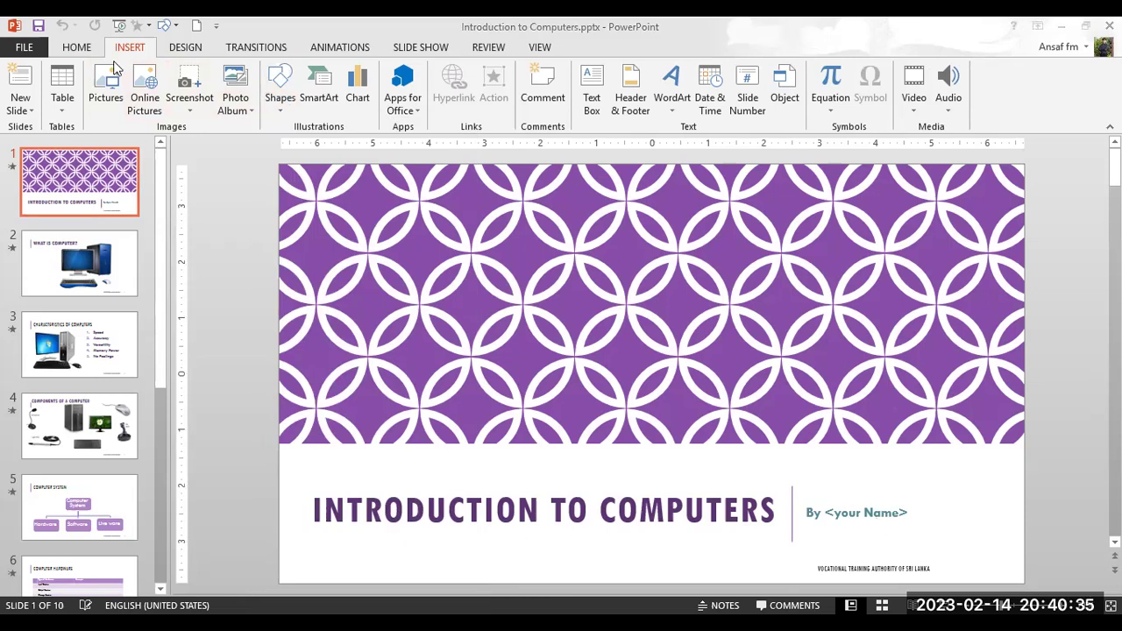
{"action": "left_click", "coordinate": [281, 101]}
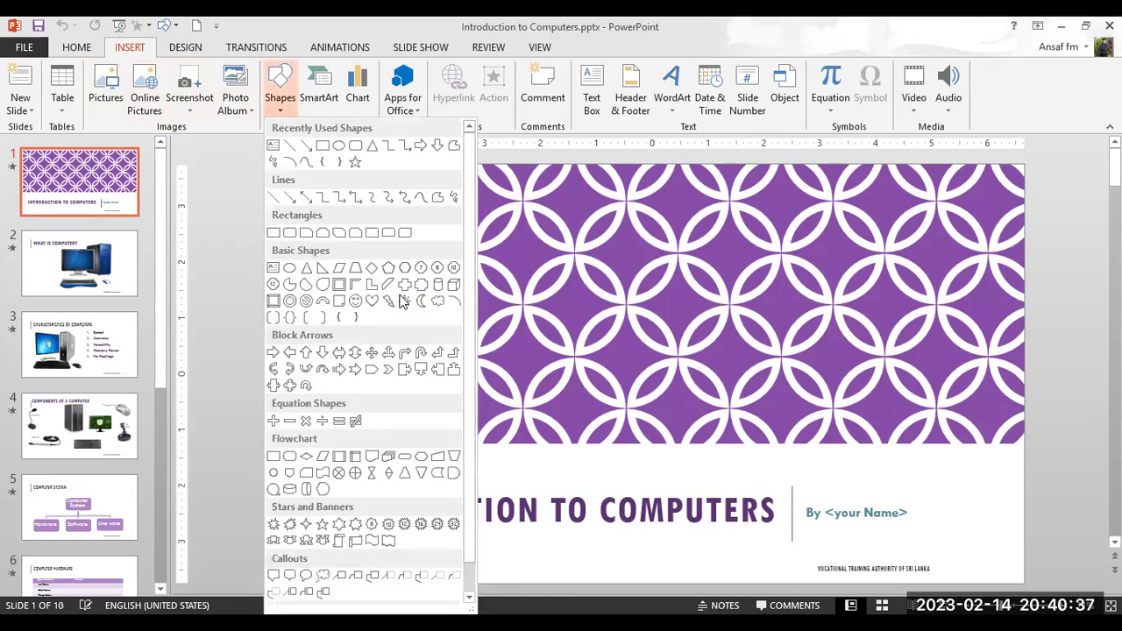
{"action": "scroll", "coordinate": [447, 581], "scroll_direction": "down", "scroll_amount": 1}
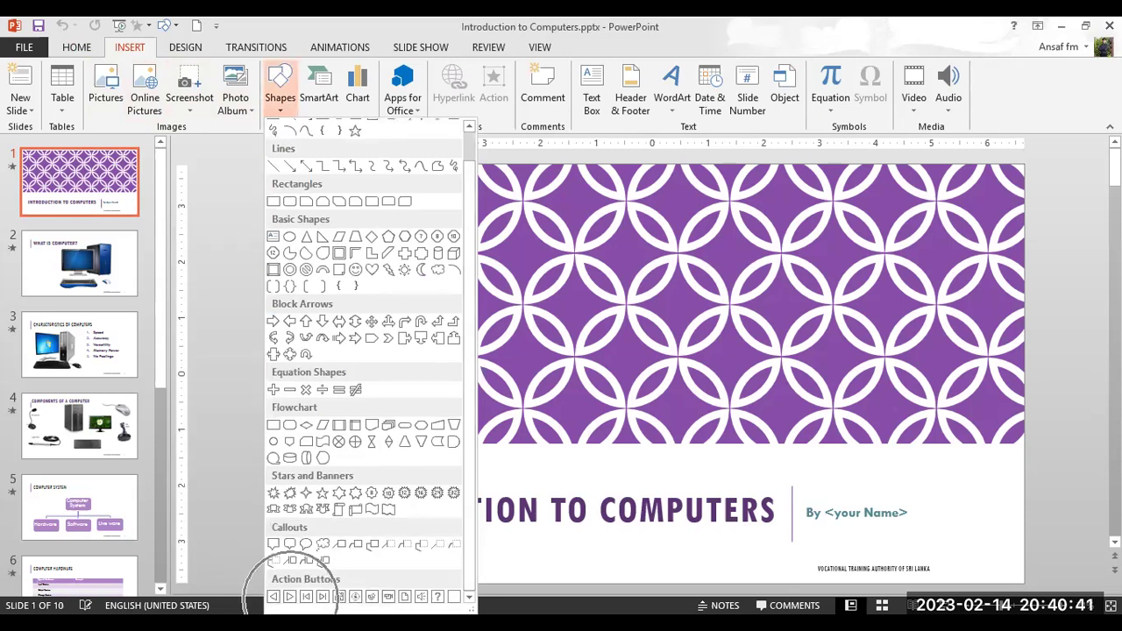
{"action": "left_click", "coordinate": [292, 597]}
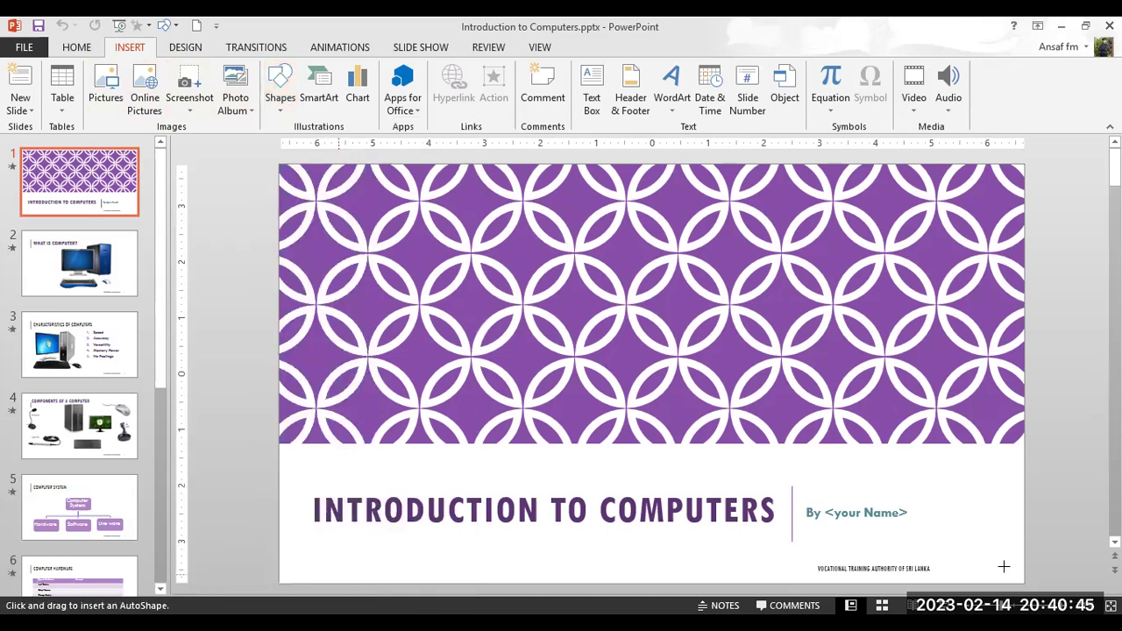
{"action": "left_click_drag", "start_coordinate": [626, 548], "coordinate": [666, 571]}
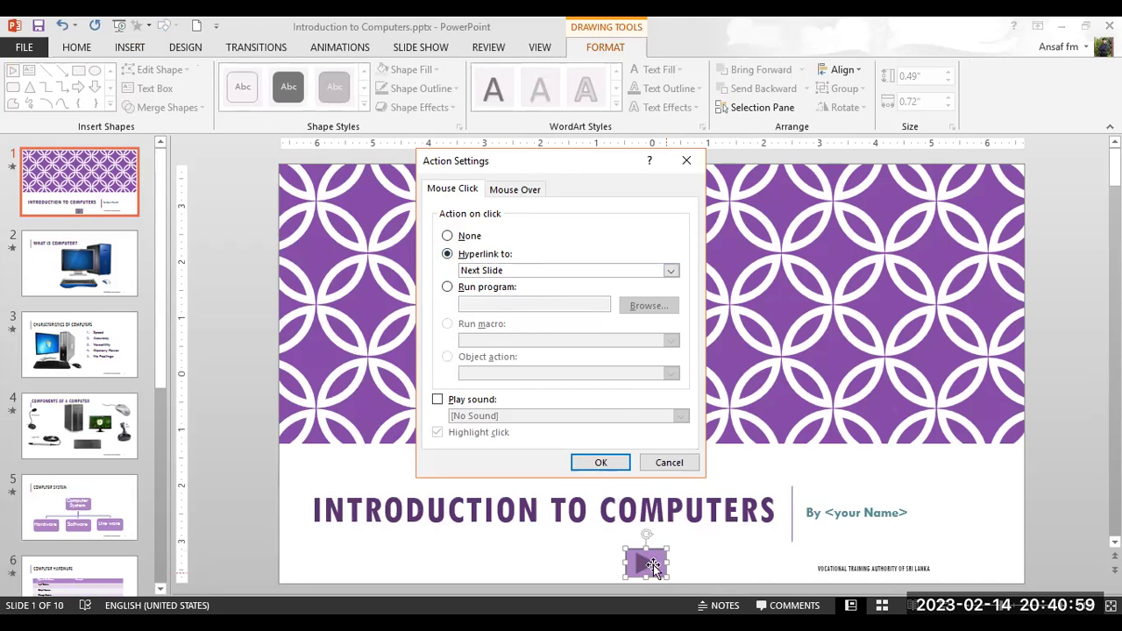
{"action": "left_click", "coordinate": [601, 462]}
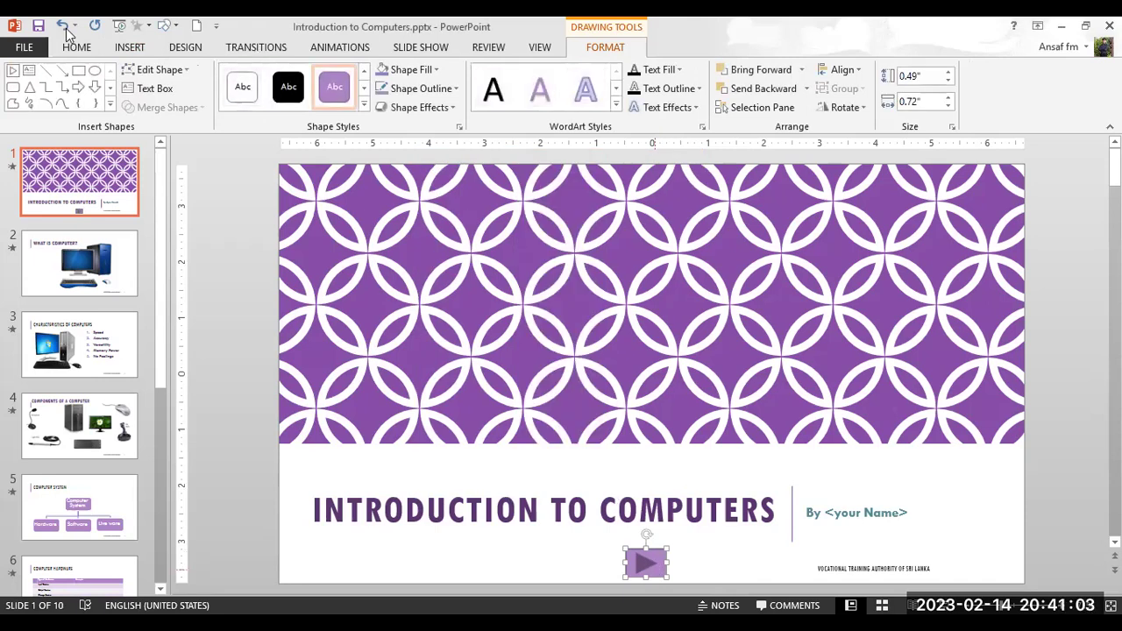
- Draw an End action button right of the Next button, hyperlinked to Last Slide
{"action": "left_click", "coordinate": [129, 48]}
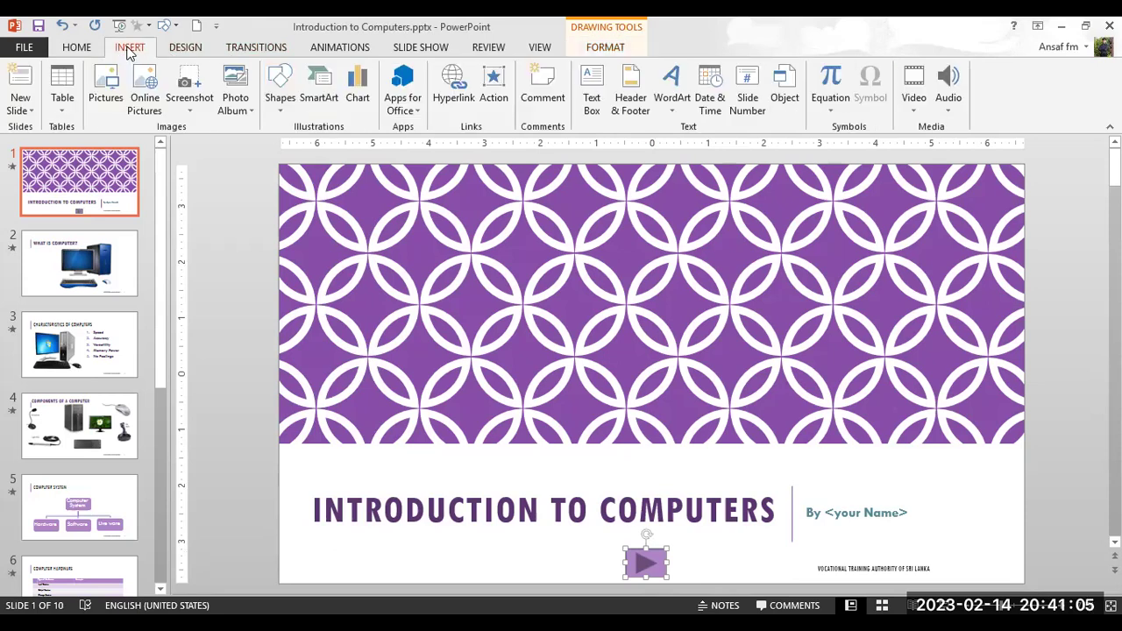
{"action": "left_click", "coordinate": [277, 112]}
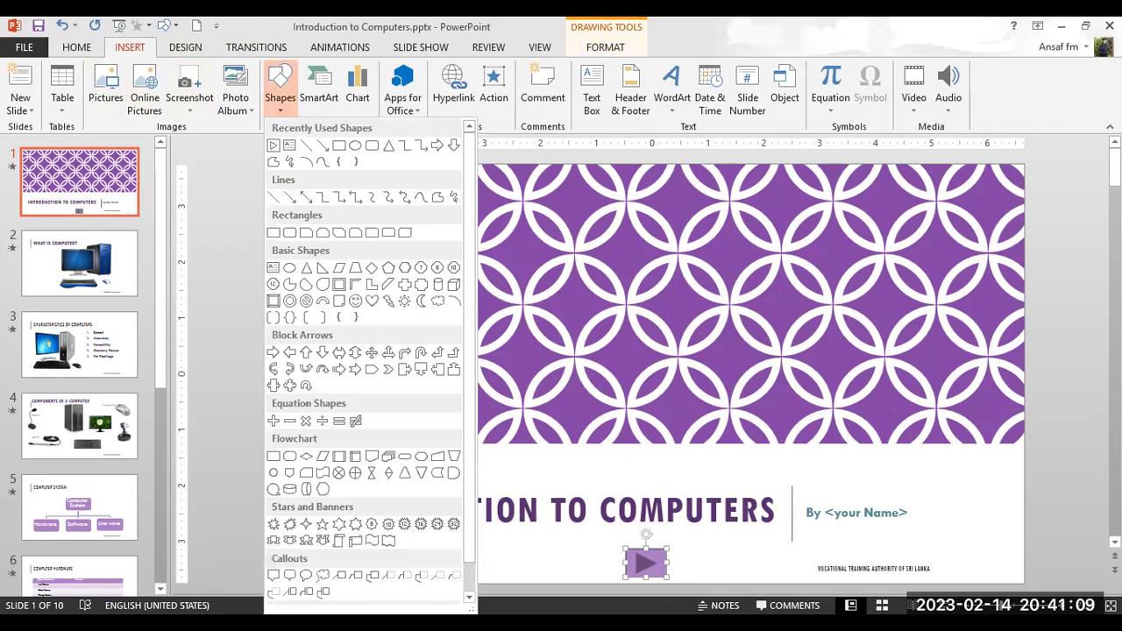
{"action": "left_click", "coordinate": [469, 596]}
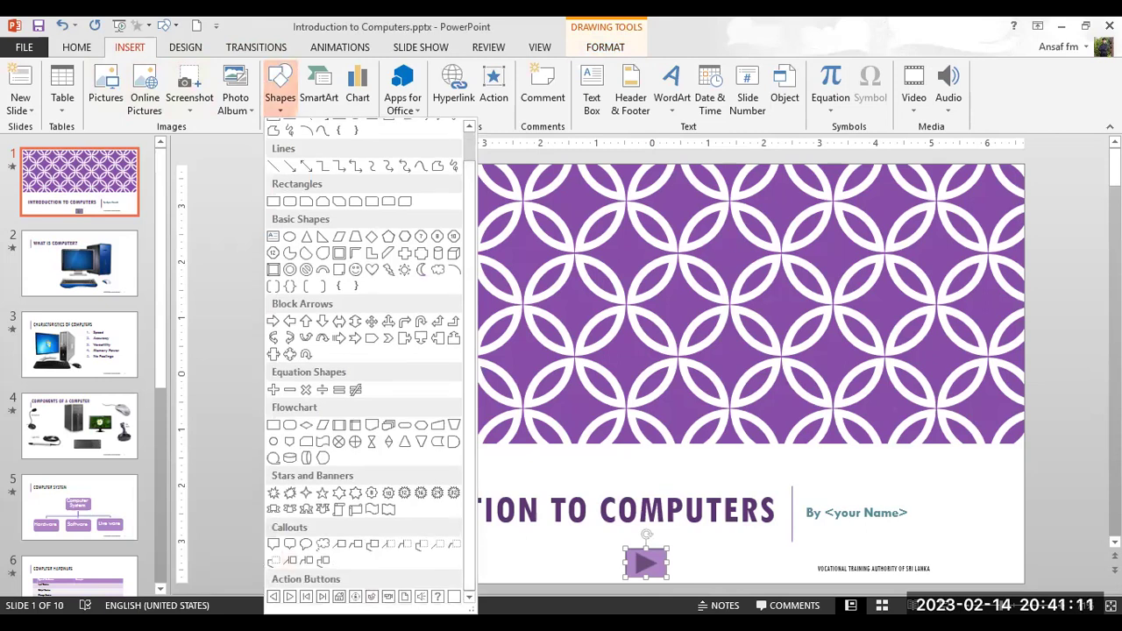
{"action": "left_click", "coordinate": [321, 598]}
{"action": "left_click_drag", "start_coordinate": [682, 566], "coordinate": [713, 576]}
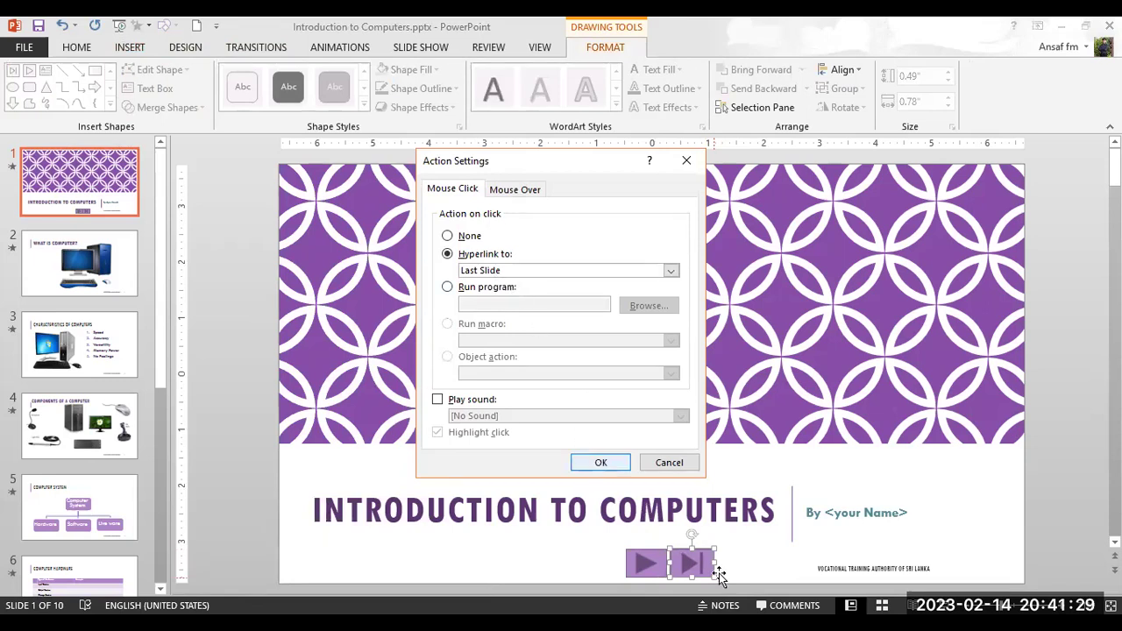
{"action": "key", "text": "Return"}
{"action": "left_click", "coordinate": [685, 574]}
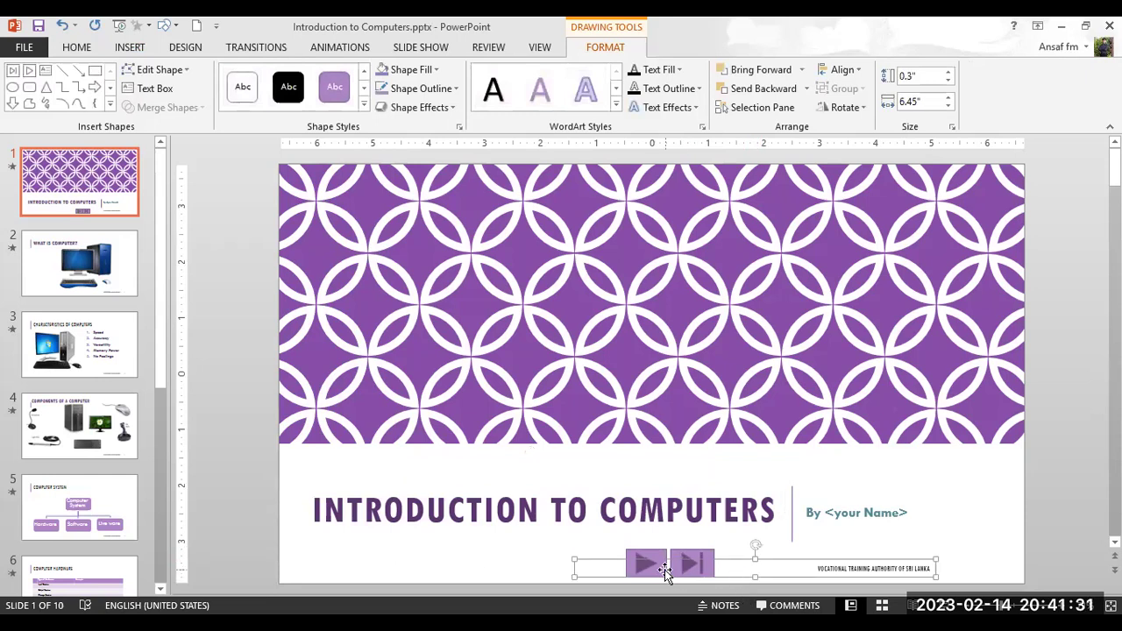
- Draw a Back or Previous action button linked to Previous Slide, aligned just left of Next
{"action": "left_click", "coordinate": [664, 539]}
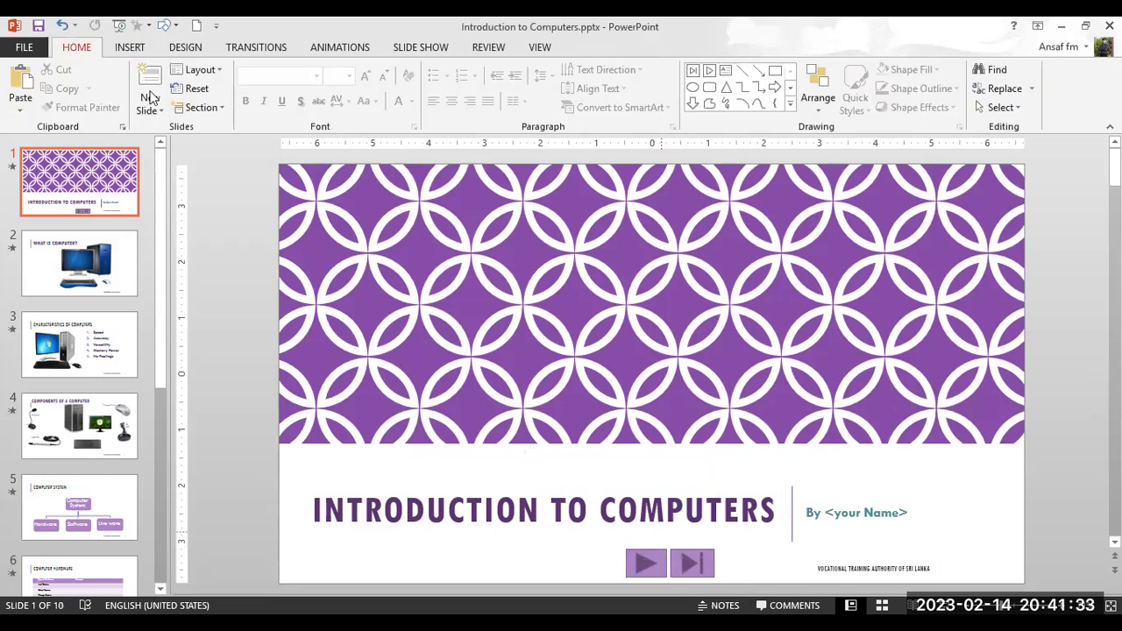
{"action": "left_click", "coordinate": [130, 47]}
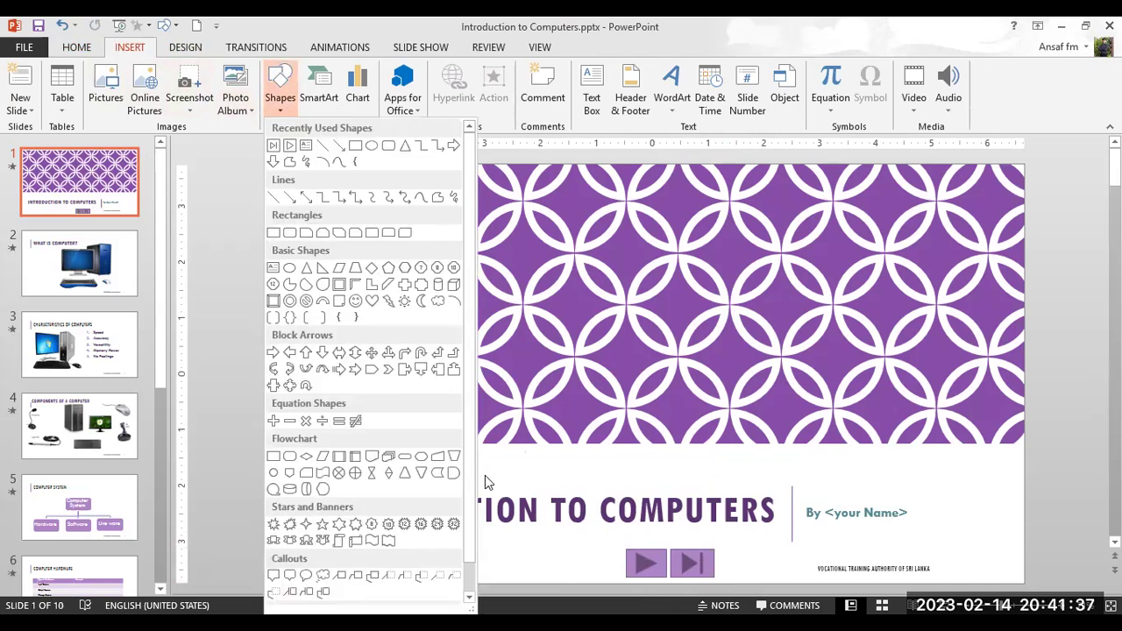
{"action": "scroll", "coordinate": [466, 559], "scroll_direction": "down", "scroll_amount": 1}
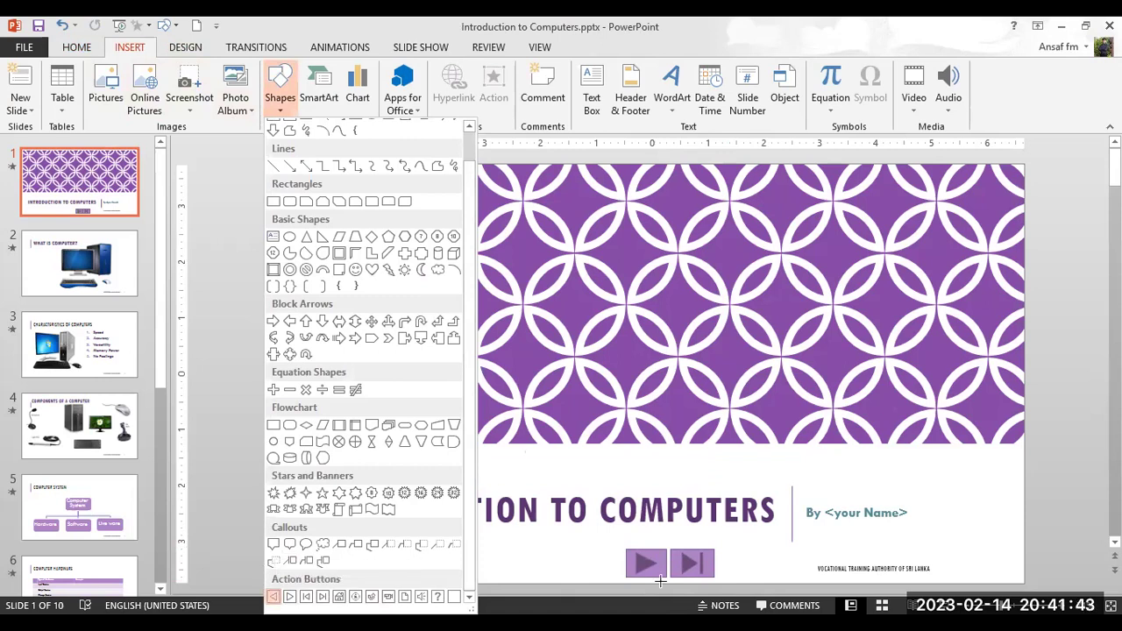
{"action": "left_click_drag", "start_coordinate": [591, 549], "coordinate": [625, 571]}
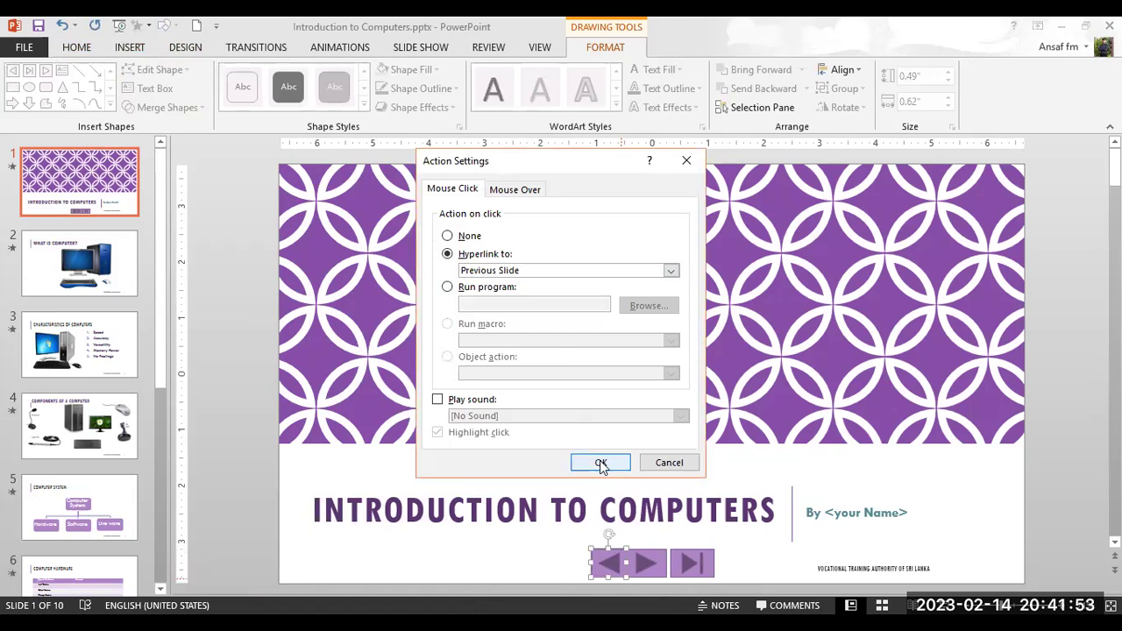
{"action": "key", "text": "Return"}
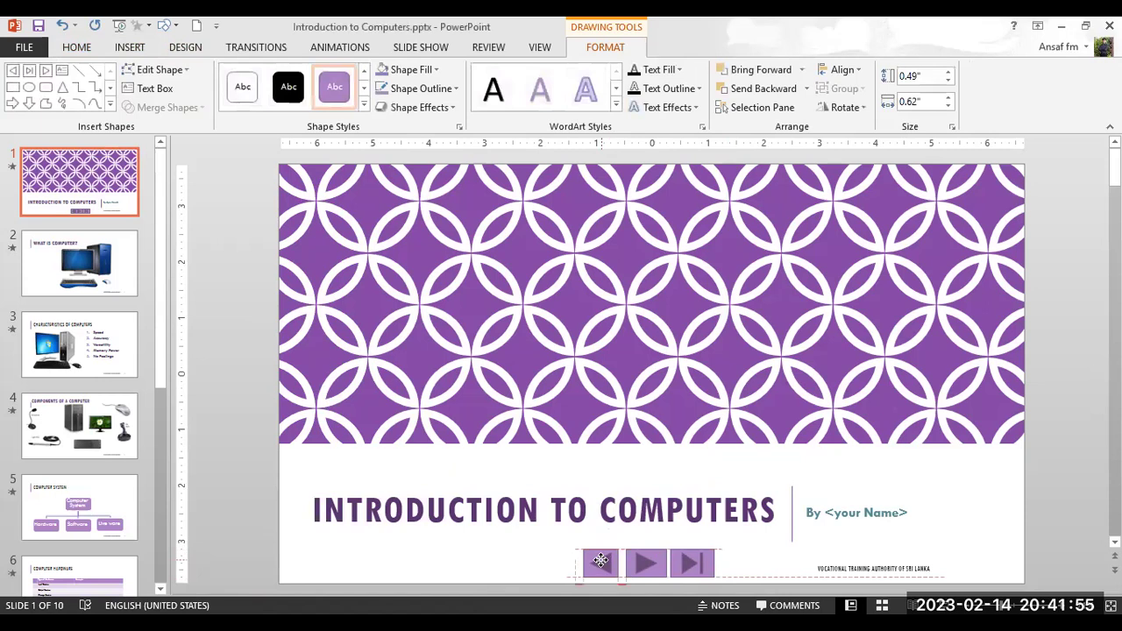
{"action": "left_click_drag", "start_coordinate": [601, 560], "coordinate": [606, 562]}
{"action": "left_click_drag", "start_coordinate": [607, 562], "coordinate": [582, 561]}
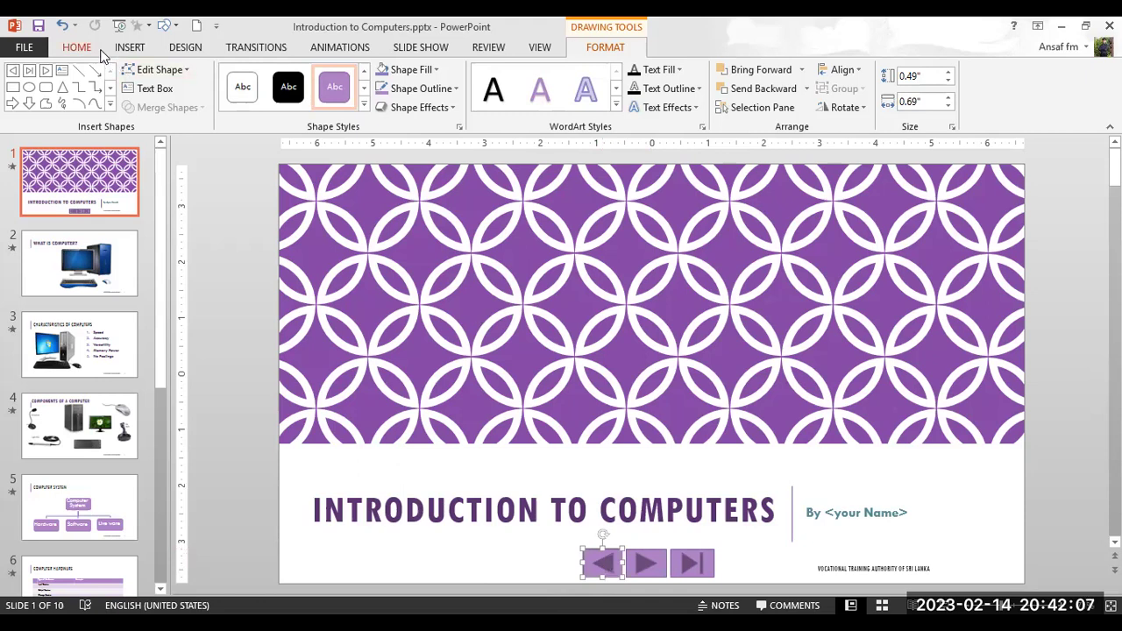
- Draw a Beginning action button linked to First Slide, aligned left of the Back button
{"action": "left_click", "coordinate": [130, 48]}
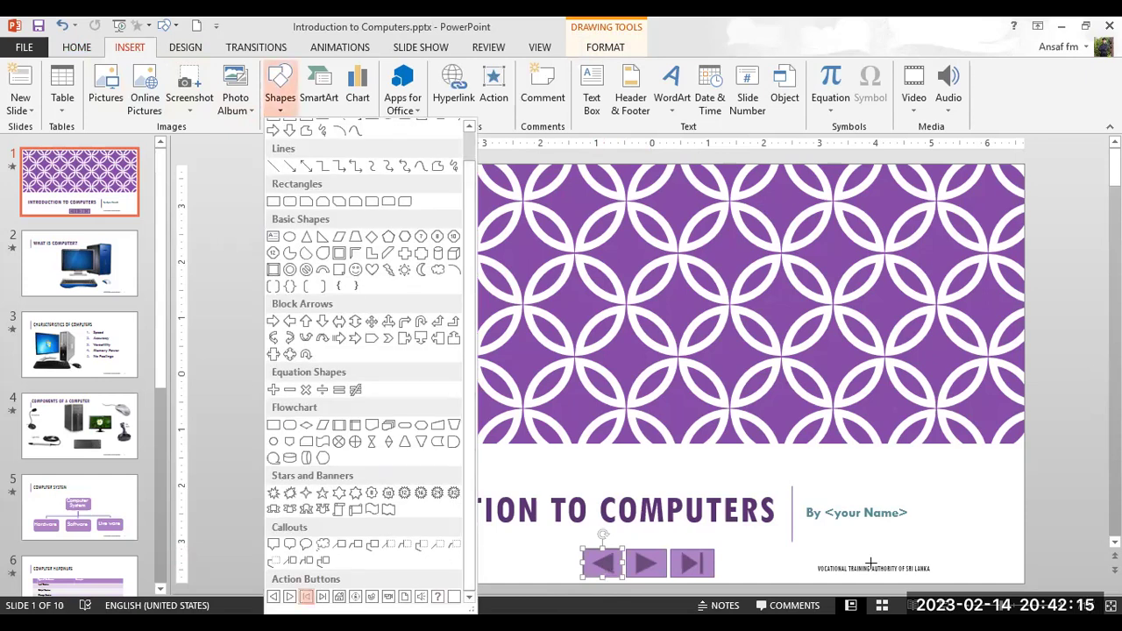
{"action": "key", "text": "Return"}
{"action": "left_click_drag", "start_coordinate": [530, 548], "coordinate": [573, 578]}
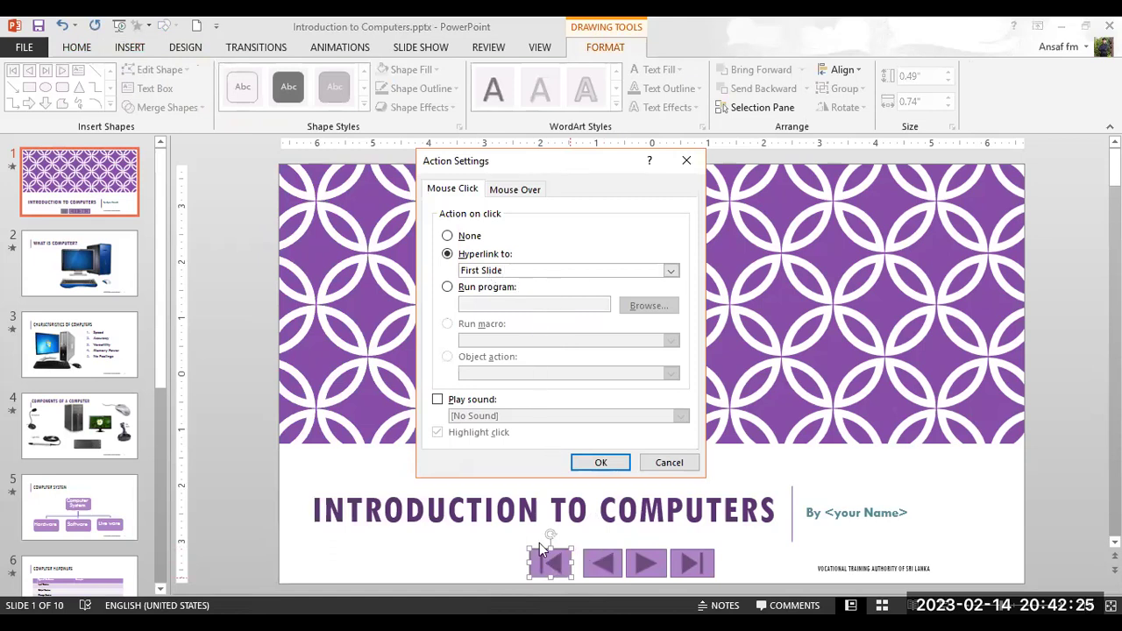
{"action": "key", "text": "Return"}
{"action": "left_click_drag", "start_coordinate": [553, 563], "coordinate": [562, 563]}
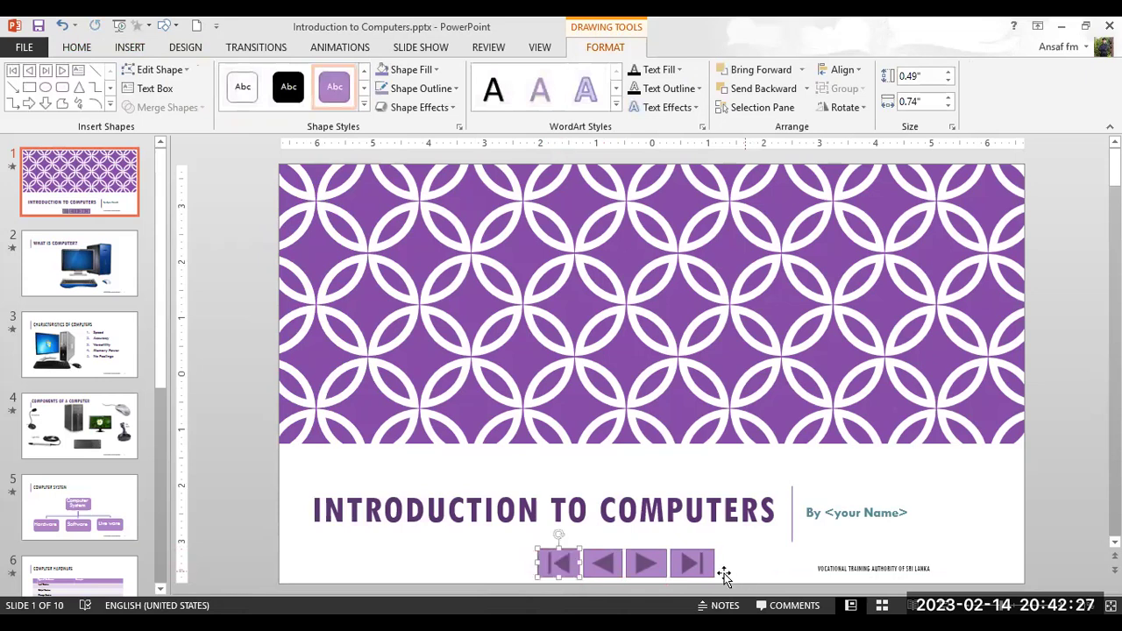
{"action": "left_click", "coordinate": [130, 49]}
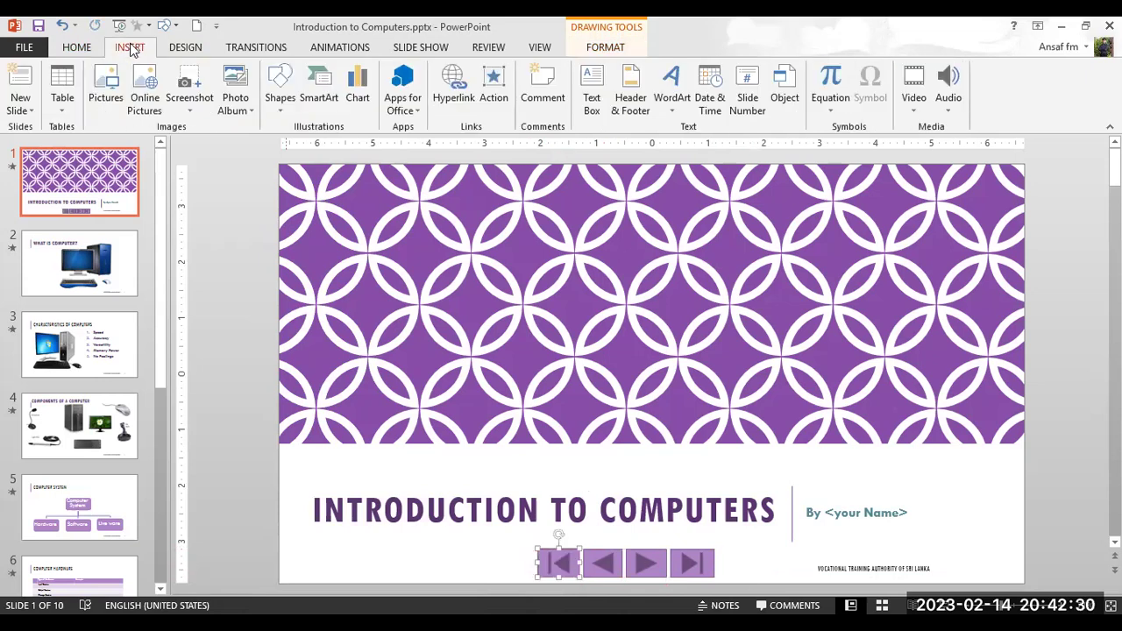
- Draw a Custom action button right of End, set it to Hyperlink to End Show, and resize it
{"action": "left_click", "coordinate": [281, 98]}
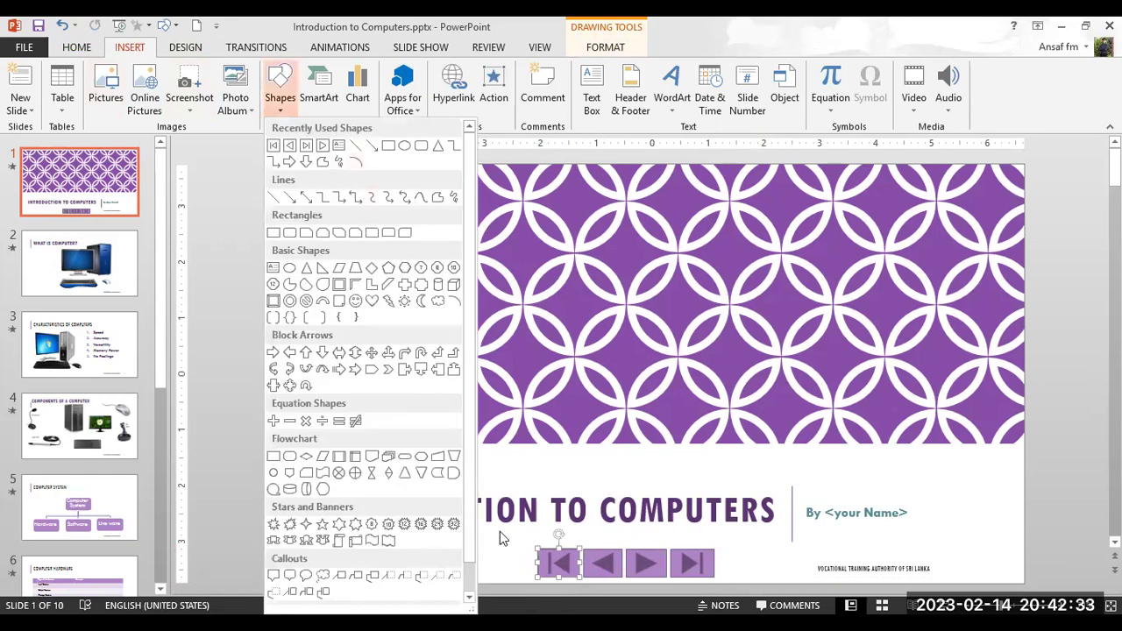
{"action": "scroll", "coordinate": [469, 549], "scroll_direction": "down", "scroll_amount": 1}
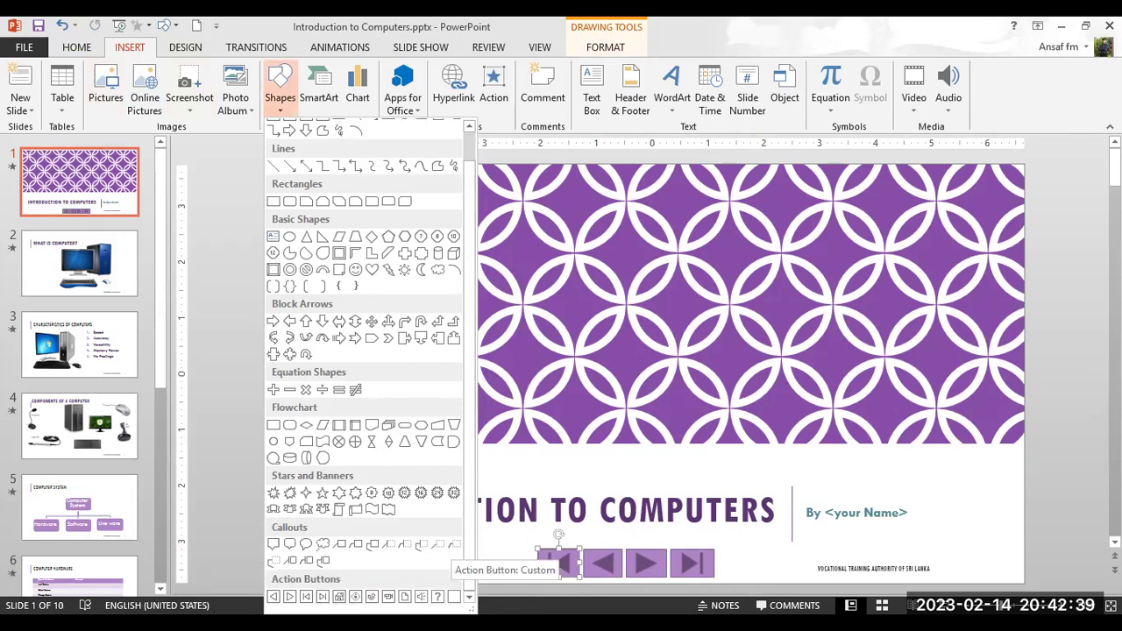
{"action": "left_click", "coordinate": [454, 597]}
{"action": "left_click_drag", "start_coordinate": [716, 548], "coordinate": [781, 578]}
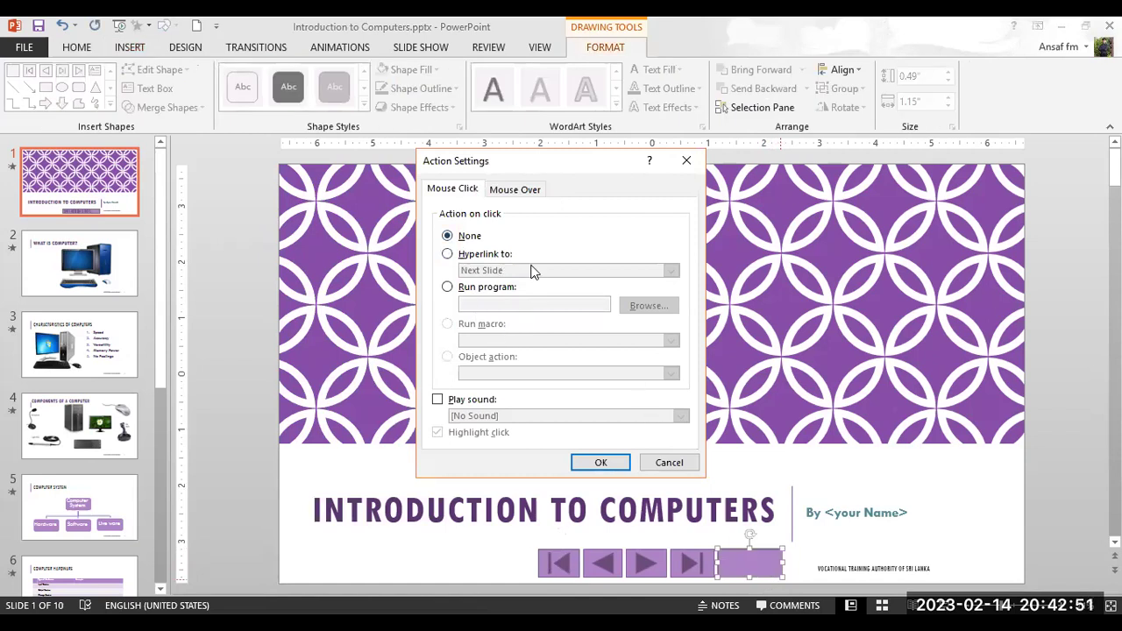
{"action": "left_click", "coordinate": [460, 256]}
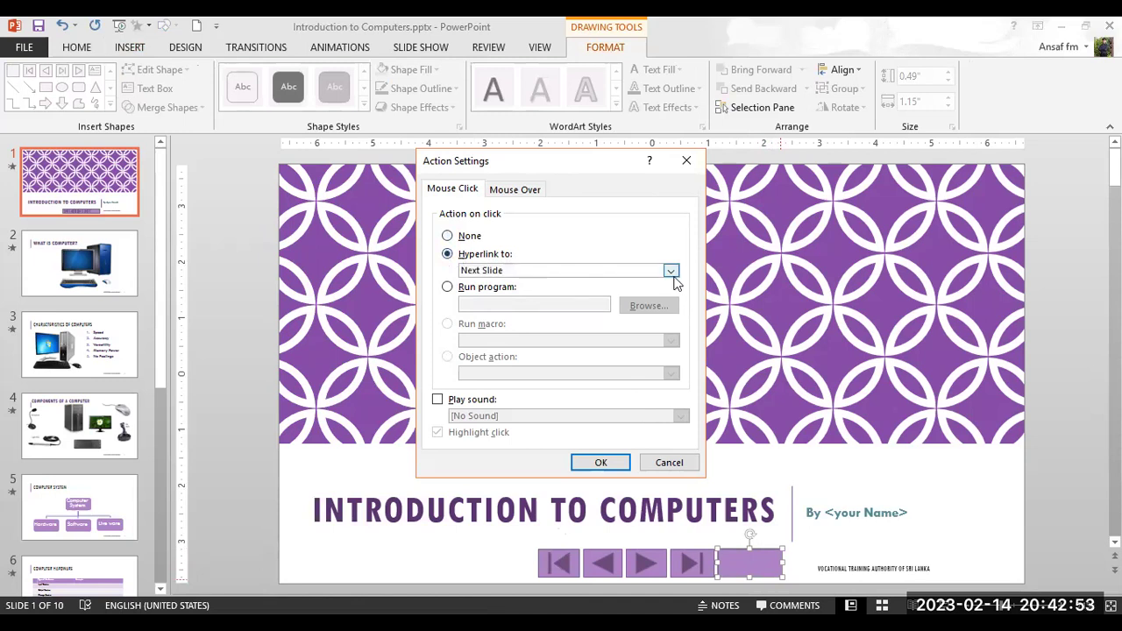
{"action": "left_click", "coordinate": [670, 272]}
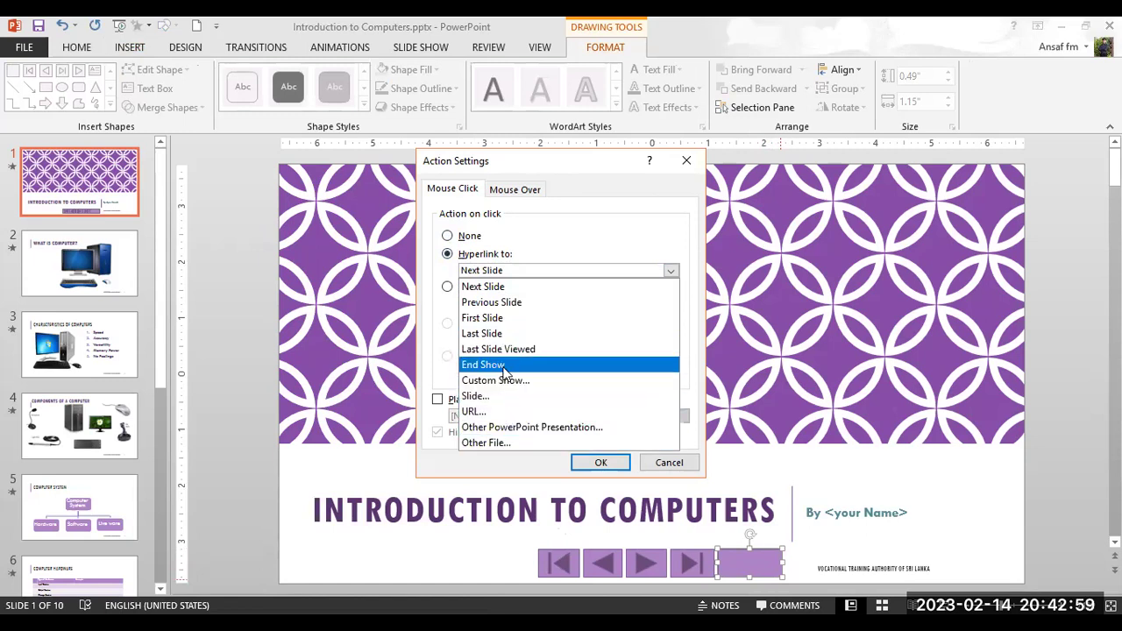
{"action": "left_click", "coordinate": [547, 365]}
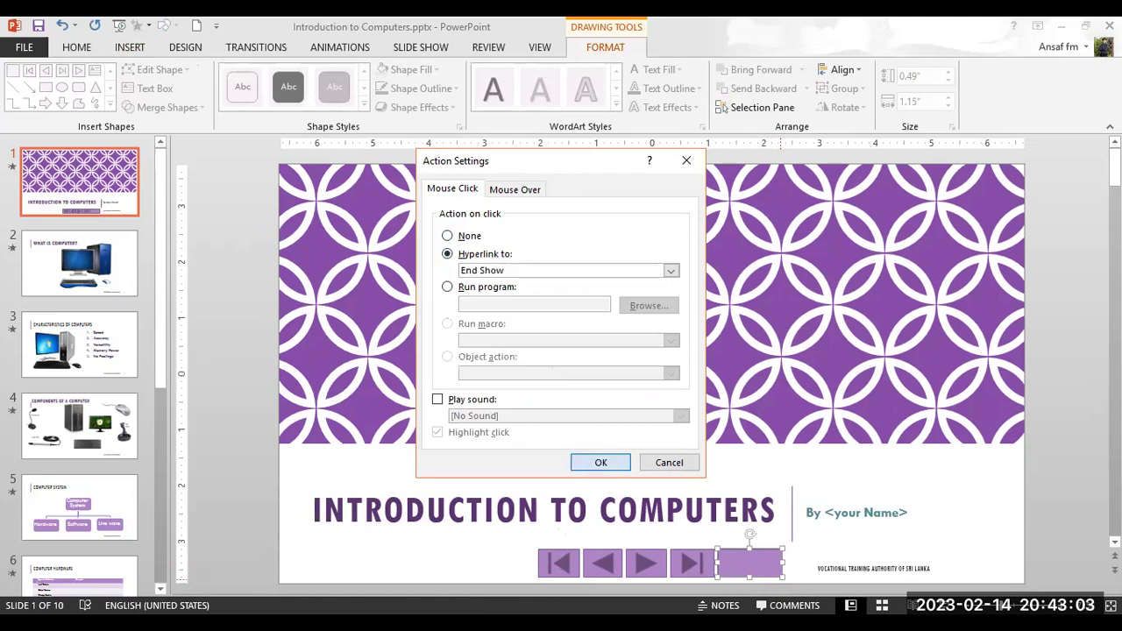
{"action": "left_click", "coordinate": [601, 462]}
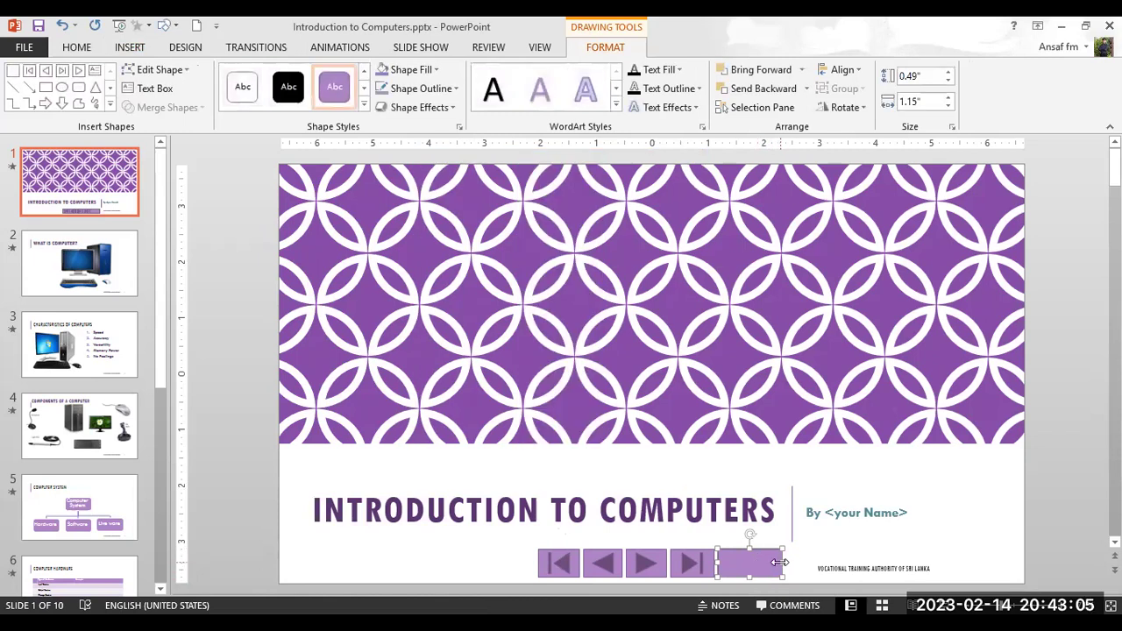
{"action": "left_click_drag", "start_coordinate": [779, 562], "coordinate": [778, 562]}
- Label the blank button 'End' in bold 20 pt text
{"action": "right_click", "coordinate": [743, 561]}
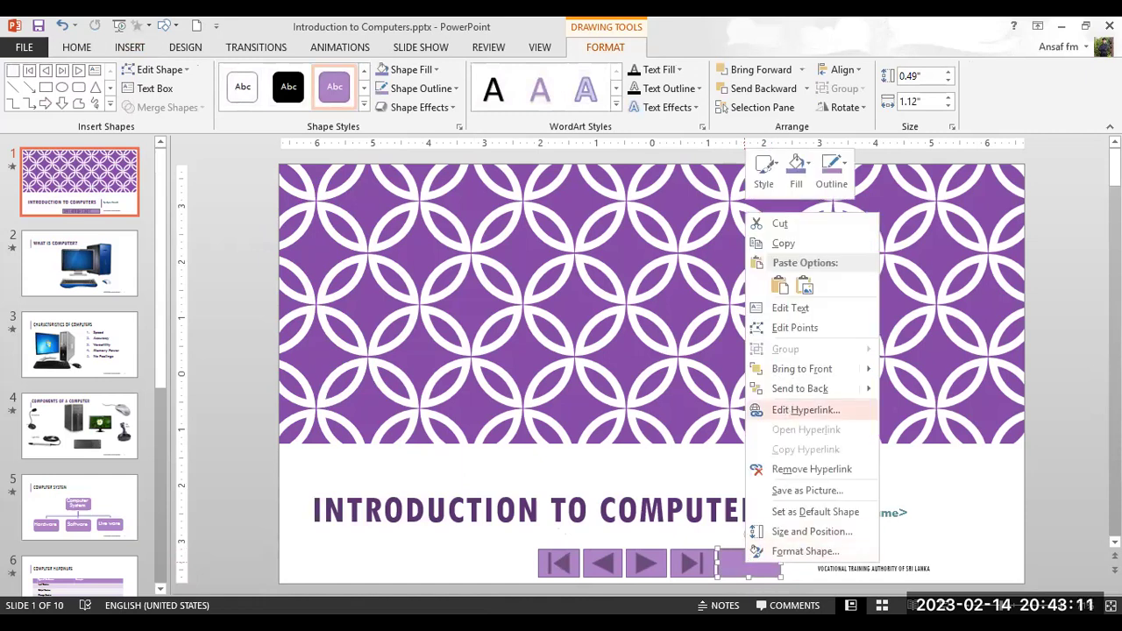
{"action": "type", "text": "End"}
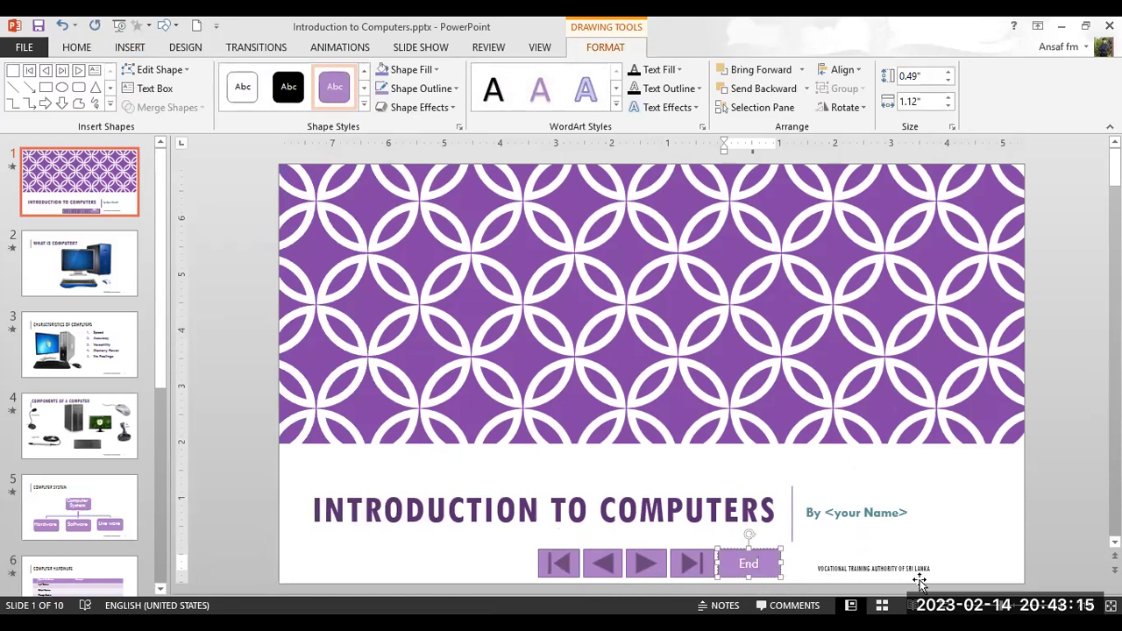
{"action": "left_click_drag", "start_coordinate": [760, 563], "coordinate": [741, 563]}
{"action": "left_click", "coordinate": [77, 49]}
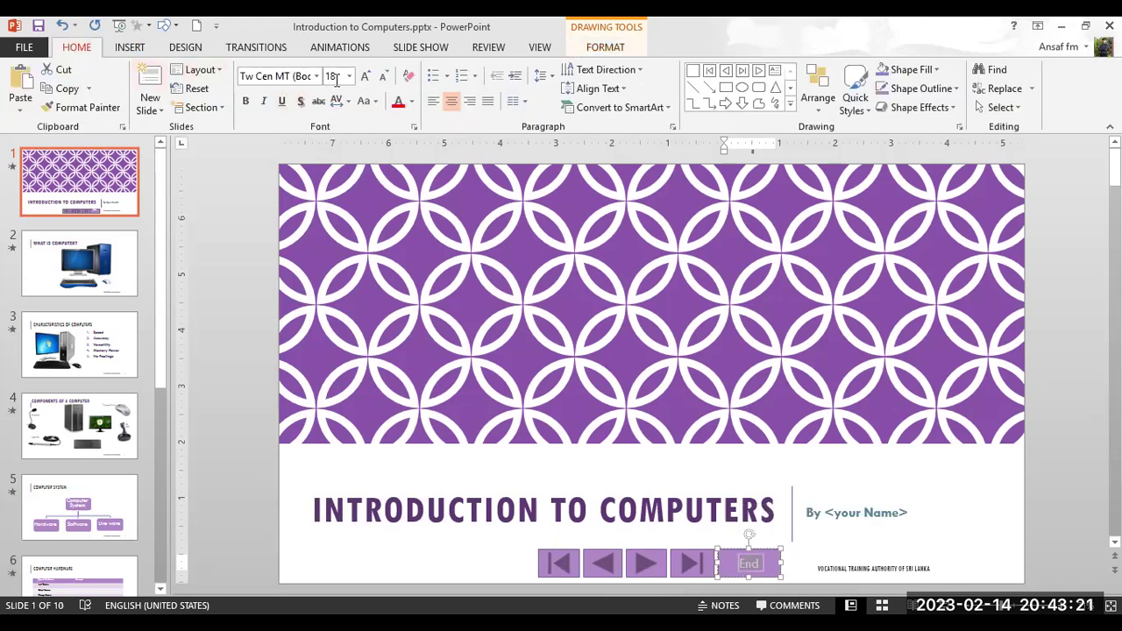
{"action": "left_click", "coordinate": [366, 77]}
{"action": "left_click", "coordinate": [245, 101]}
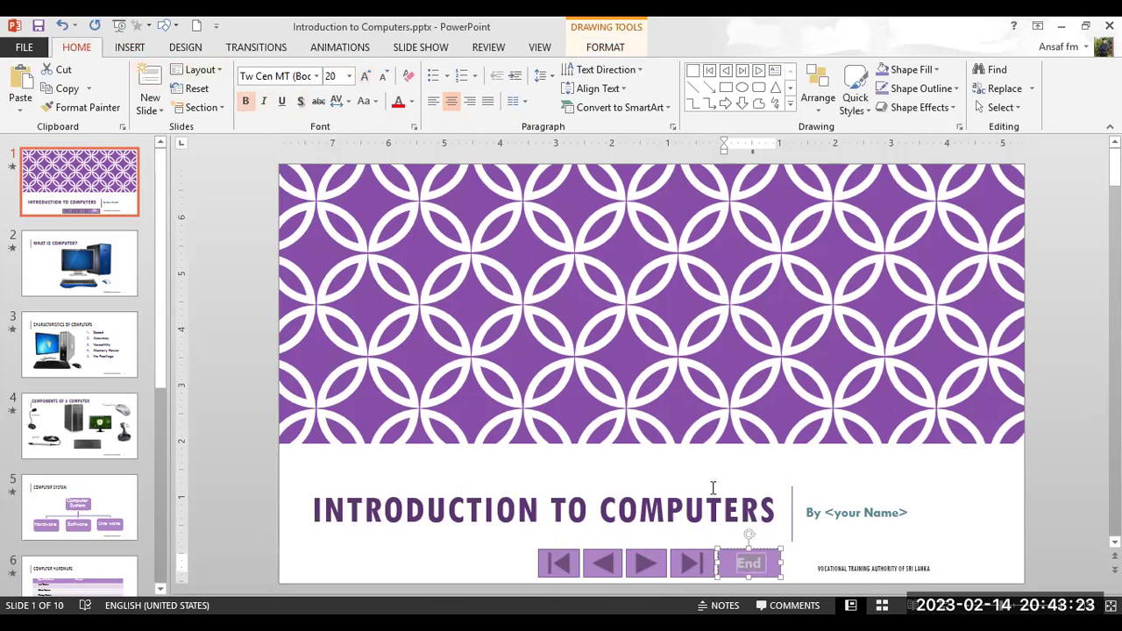
- Select all five navigation buttons on the title slide together
{"action": "left_click", "coordinate": [801, 556]}
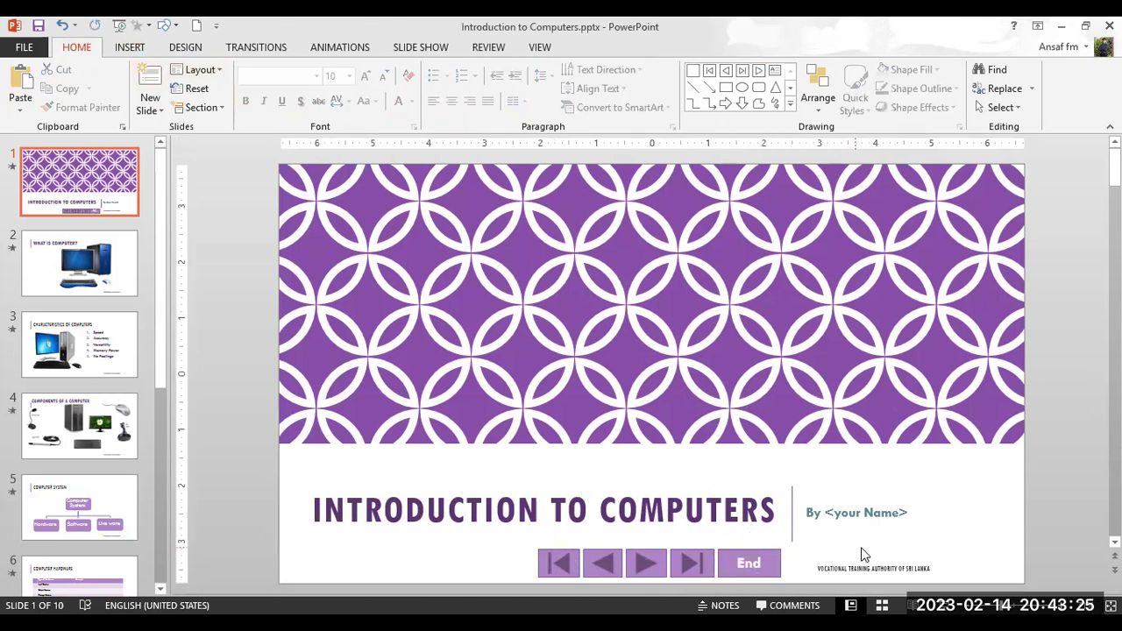
{"action": "left_click", "coordinate": [750, 566]}
{"action": "left_click", "coordinate": [692, 564], "text": "shift"}
{"action": "left_click", "coordinate": [646, 565], "text": "shift"}
{"action": "left_click", "coordinate": [607, 567], "text": "shift"}
{"action": "left_click", "coordinate": [549, 566], "text": "shift"}
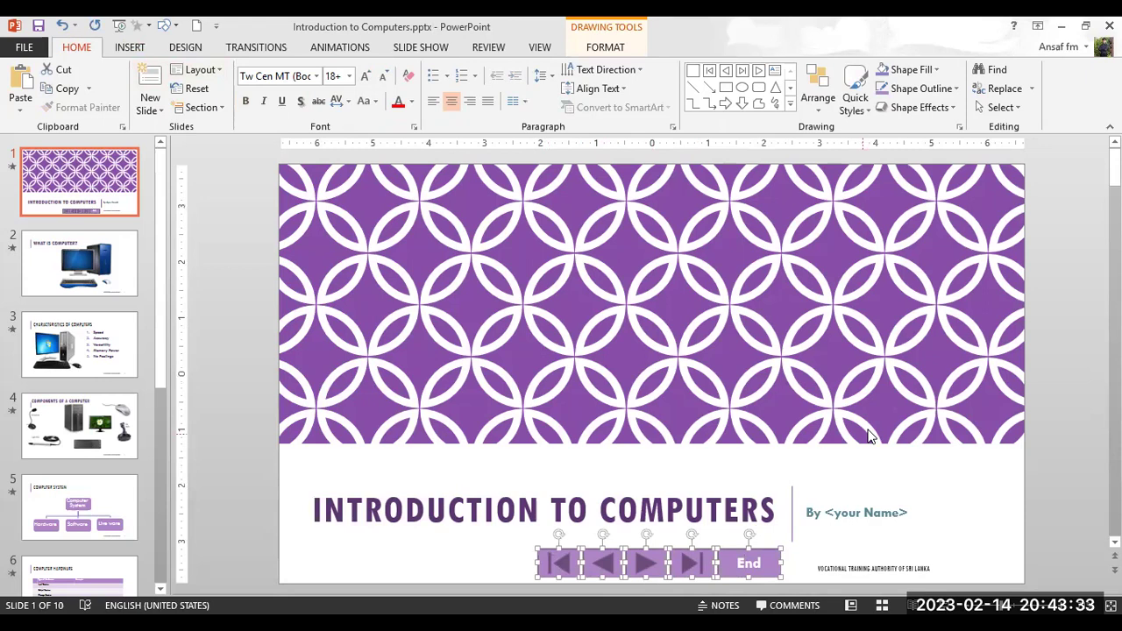
- Paste the navigation buttons onto slides 2 through 5
{"action": "left_click", "coordinate": [90, 292]}
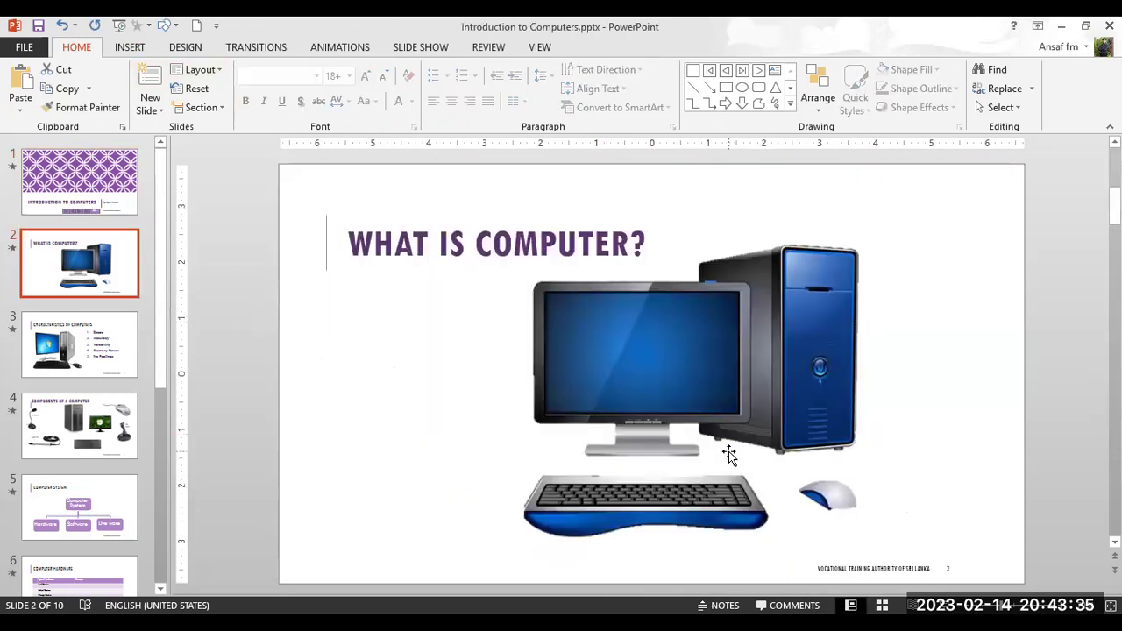
{"action": "key", "text": "ctrl+v"}
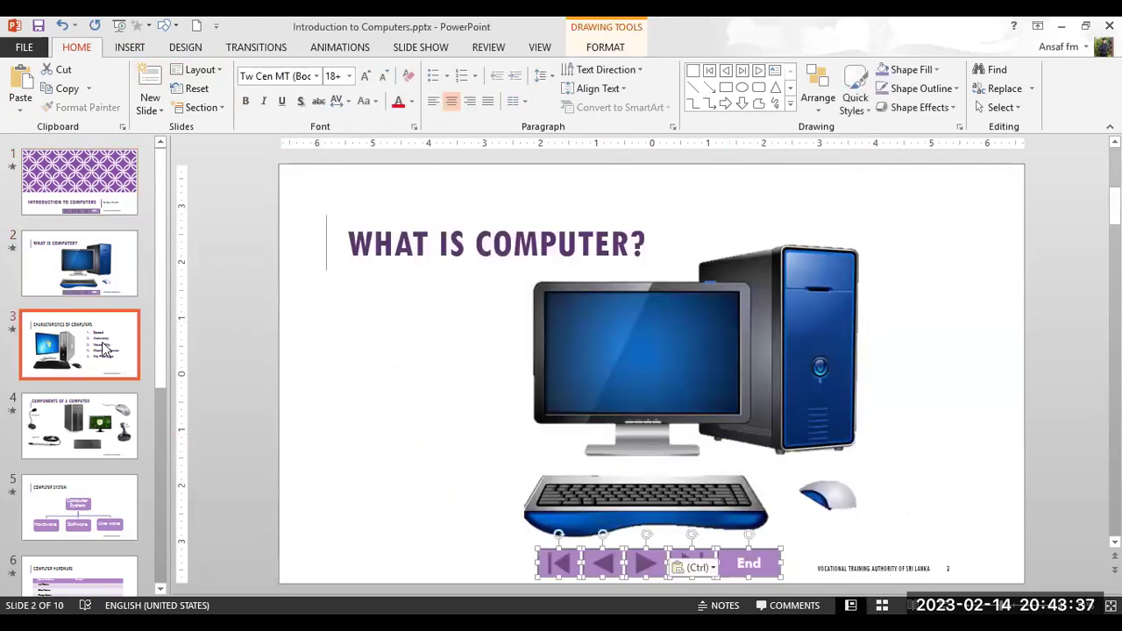
{"action": "key", "text": "Page_Down"}
{"action": "key", "text": "ctrl+v"}
{"action": "left_click", "coordinate": [109, 456]}
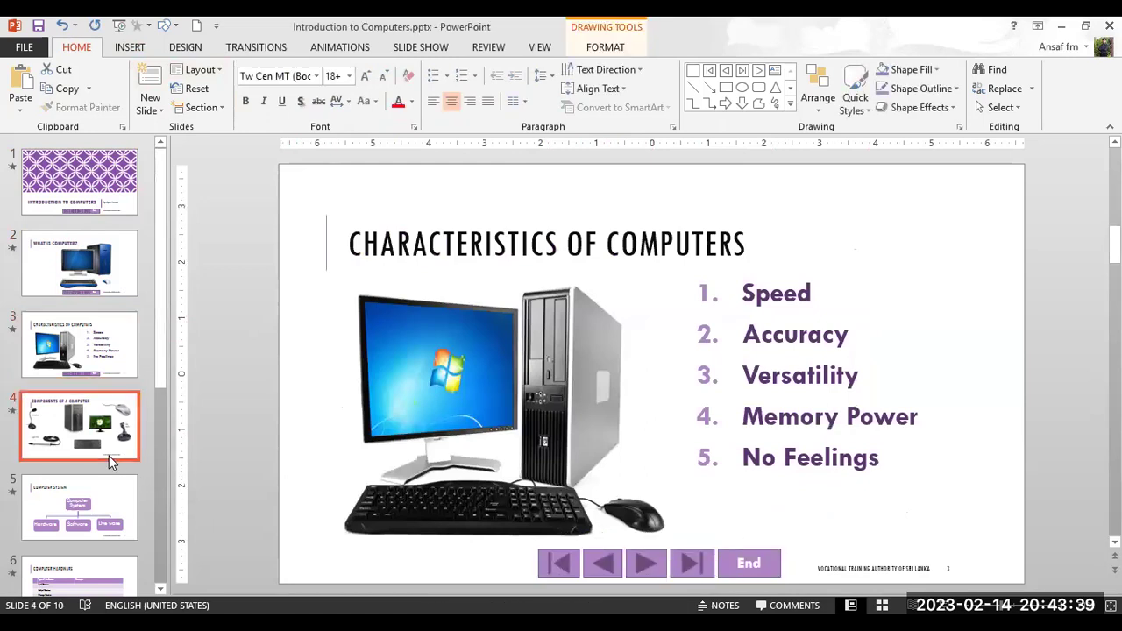
{"action": "key", "text": "ctrl+v"}
{"action": "left_click", "coordinate": [76, 523]}
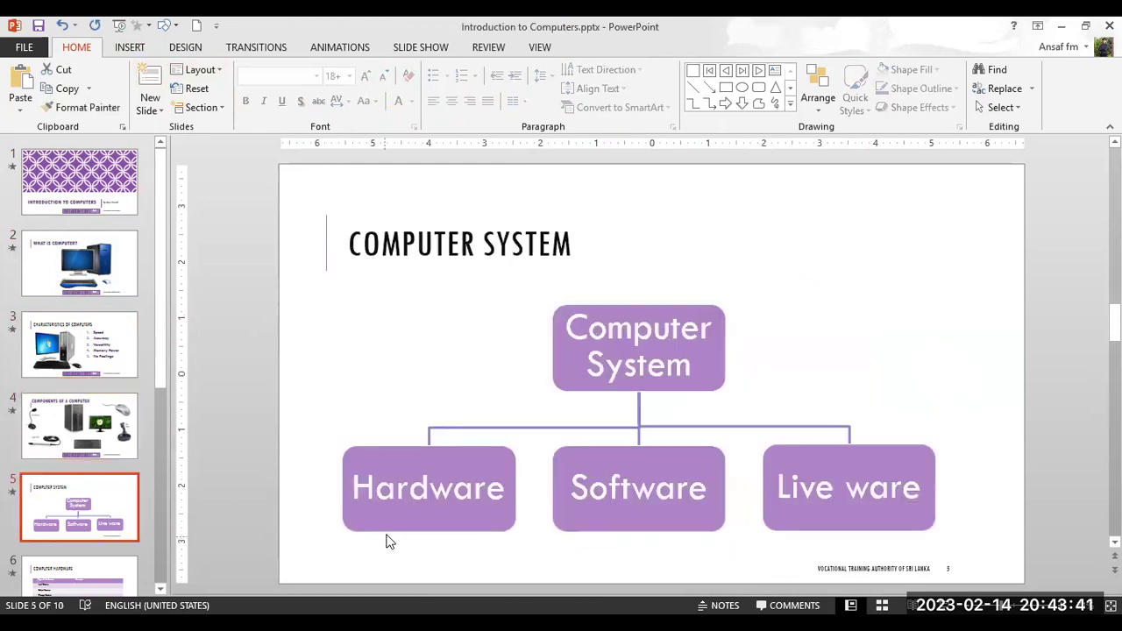
{"action": "key", "text": "ctrl+v"}
- Paste the navigation buttons onto slides 6 through 10
{"action": "left_click", "coordinate": [96, 565]}
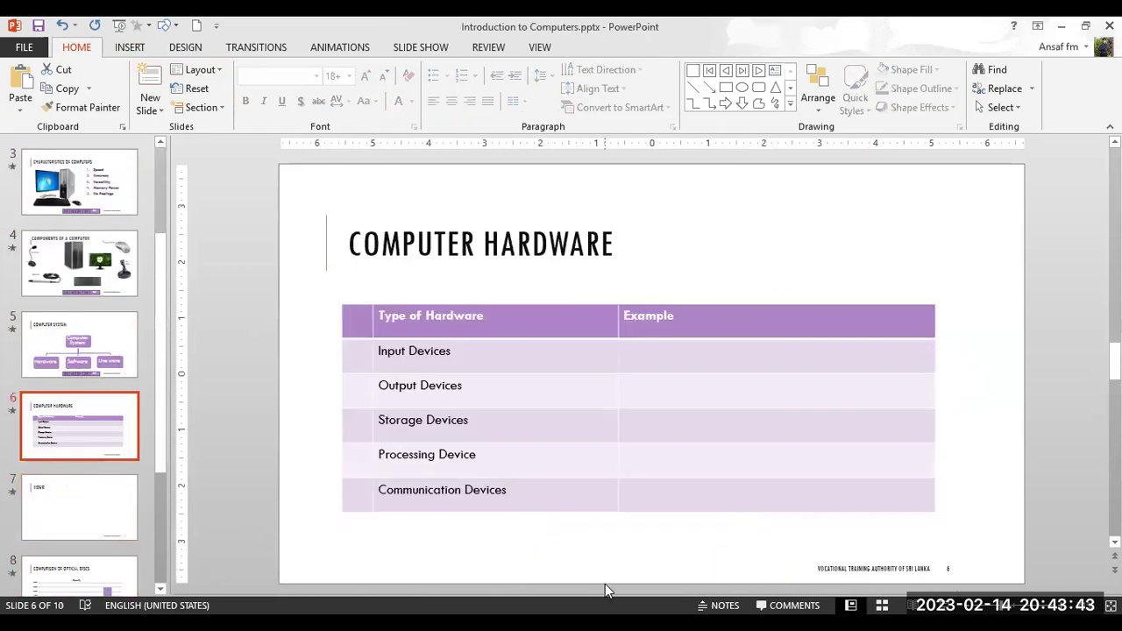
{"action": "key", "text": "ctrl+v"}
{"action": "left_click", "coordinate": [96, 514]}
{"action": "key", "text": "ctrl+v"}
{"action": "left_click", "coordinate": [120, 574]}
{"action": "key", "text": "ctrl+v"}
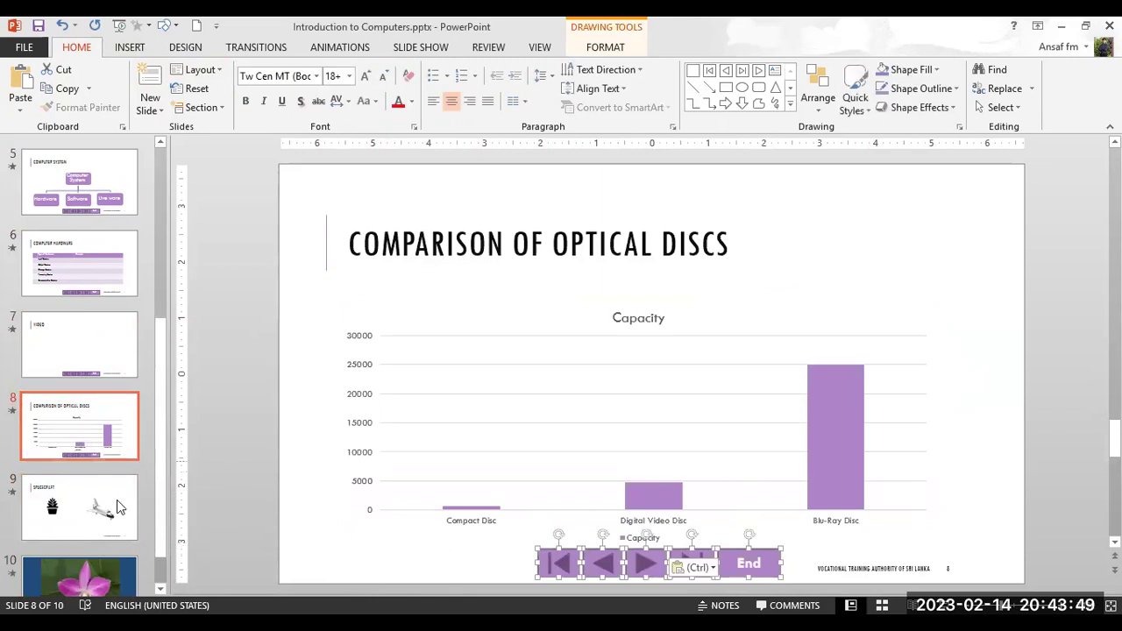
{"action": "left_click", "coordinate": [122, 508]}
{"action": "key", "text": "ctrl+v"}
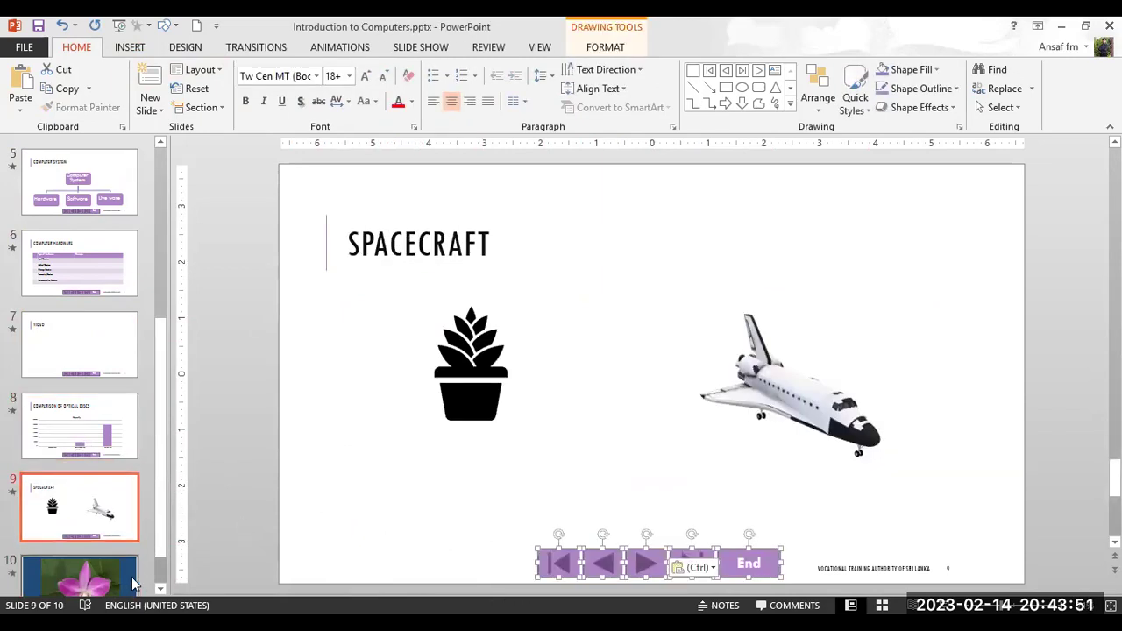
{"action": "left_click", "coordinate": [88, 575]}
{"action": "key", "text": "ctrl+v"}
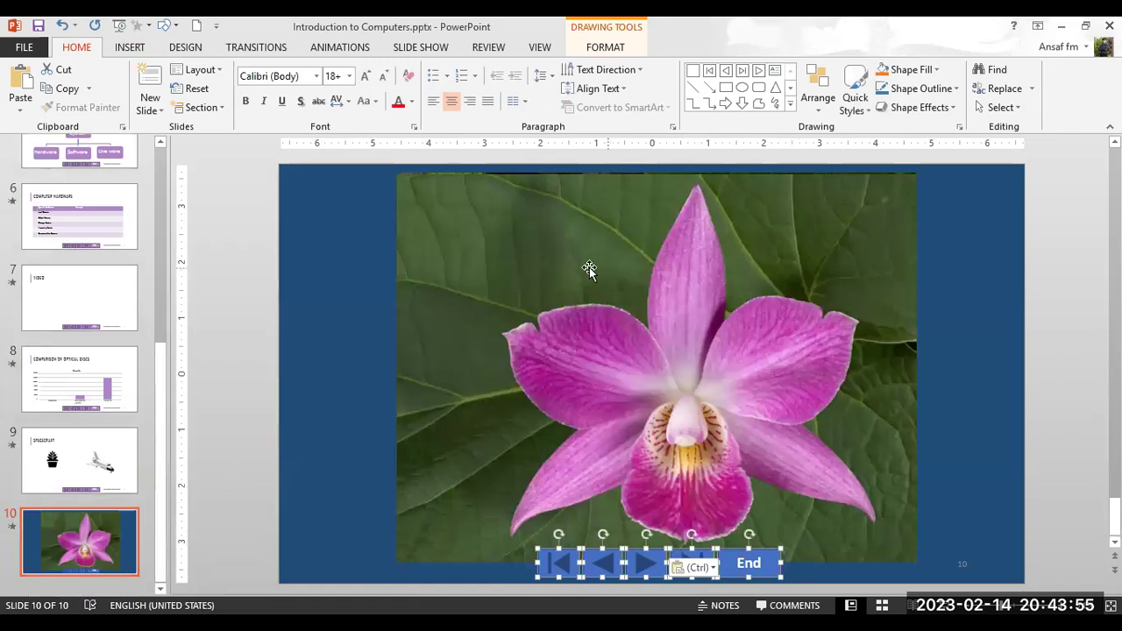
- Delete the last-slide and Next buttons from slide 10
{"action": "left_click", "coordinate": [379, 299]}
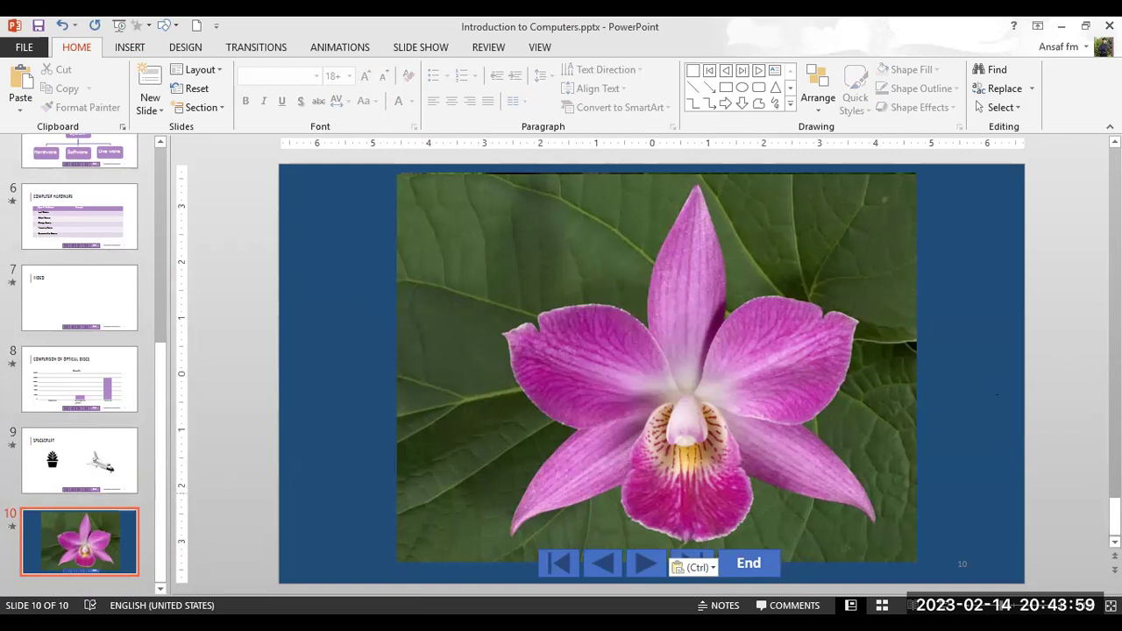
{"action": "left_click", "coordinate": [704, 554]}
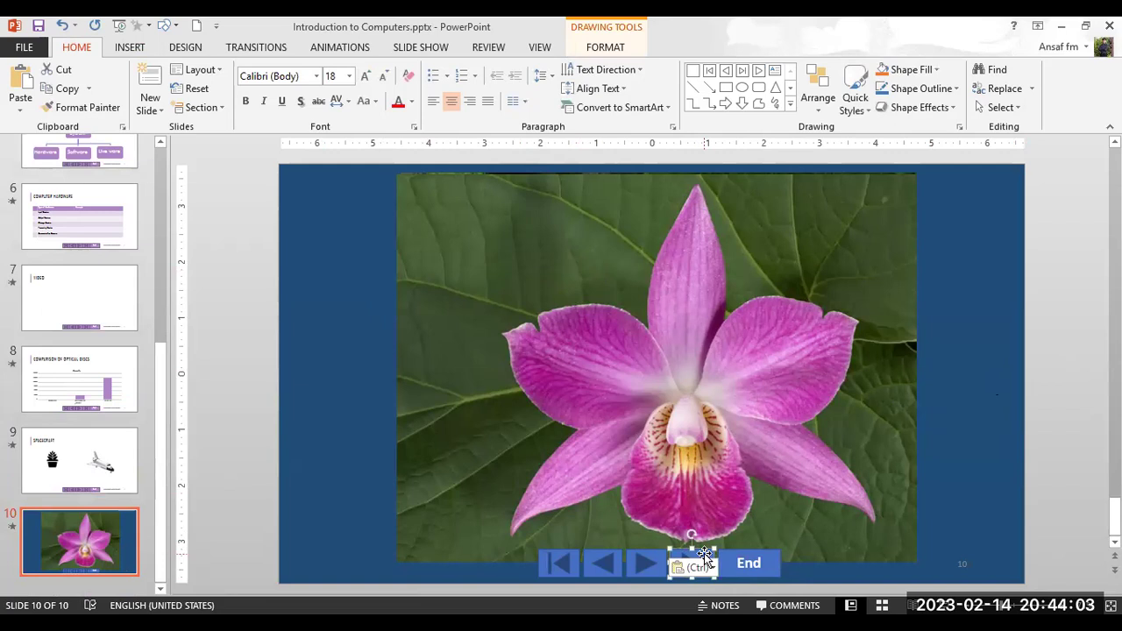
{"action": "key", "text": "Delete"}
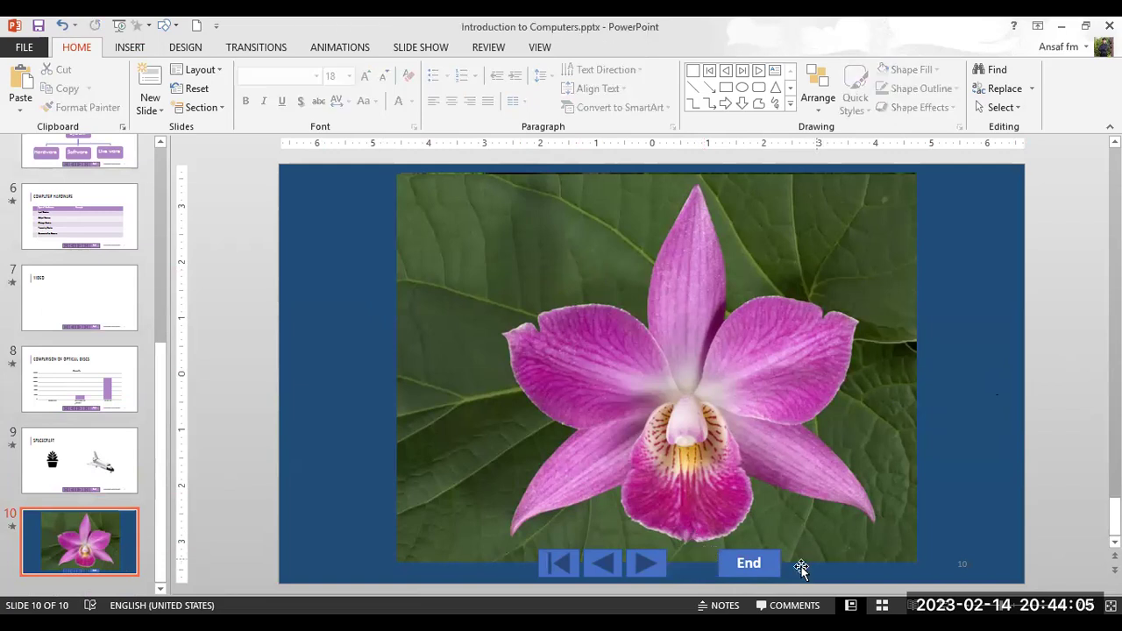
{"action": "left_click", "coordinate": [668, 567]}
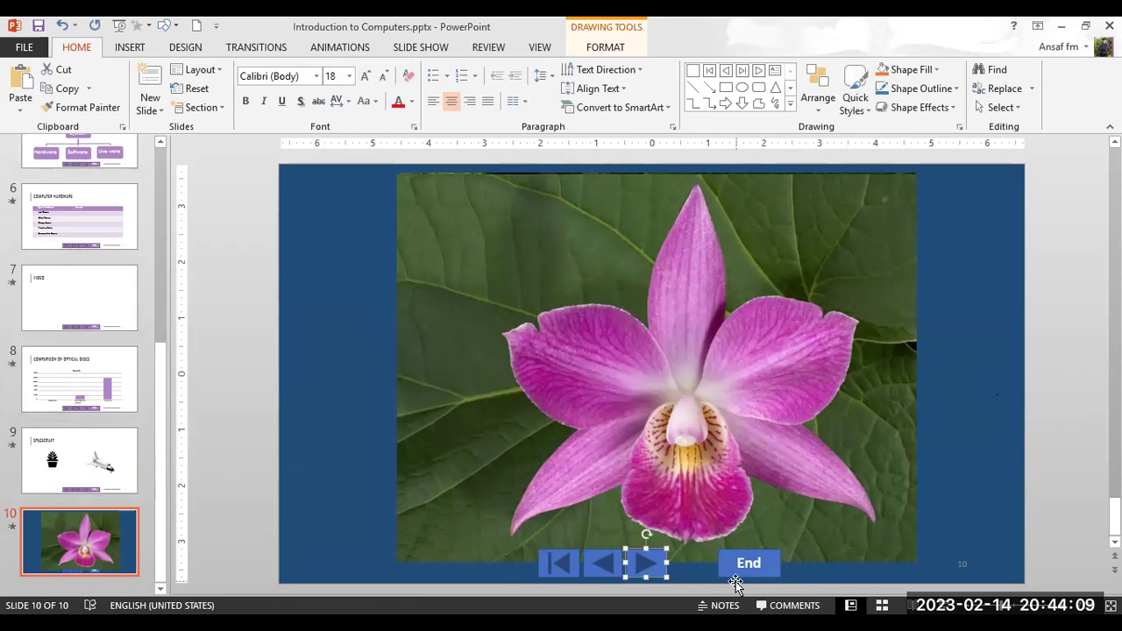
{"action": "key", "text": "Delete"}
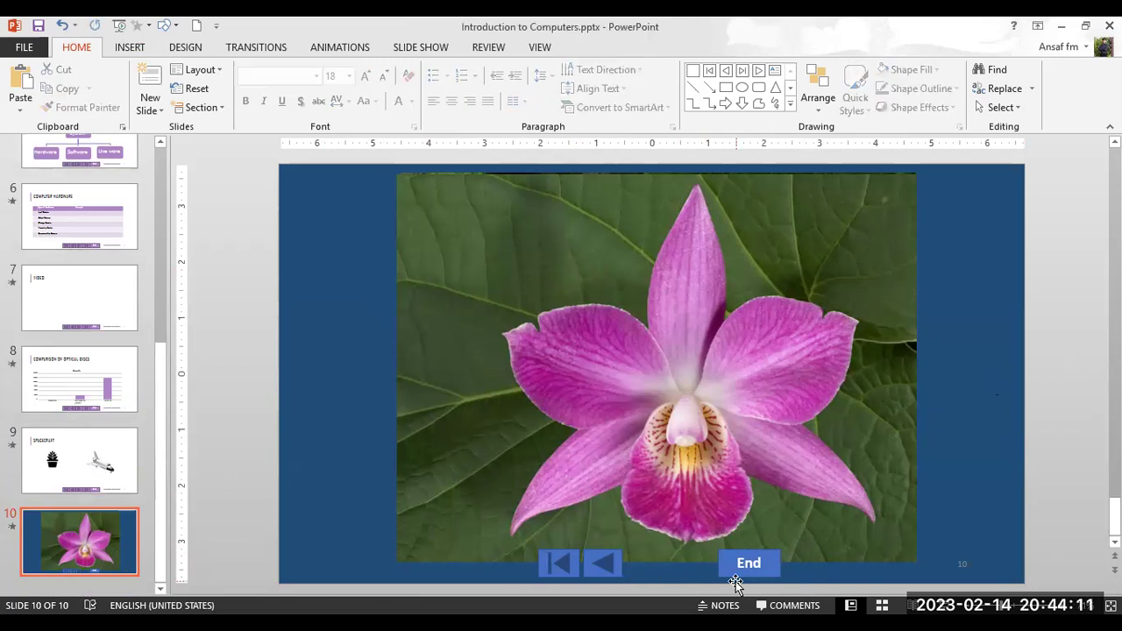
{"action": "mouse_move", "coordinate": [159, 396]}
{"action": "left_mouse_down"}
{"action": "mouse_move", "coordinate": [193, 212]}
{"action": "mouse_move", "coordinate": [171, 141]}
{"action": "left_mouse_up"}
- On the title slide, delete the Beginning and Back buttons
{"action": "left_click", "coordinate": [106, 194]}
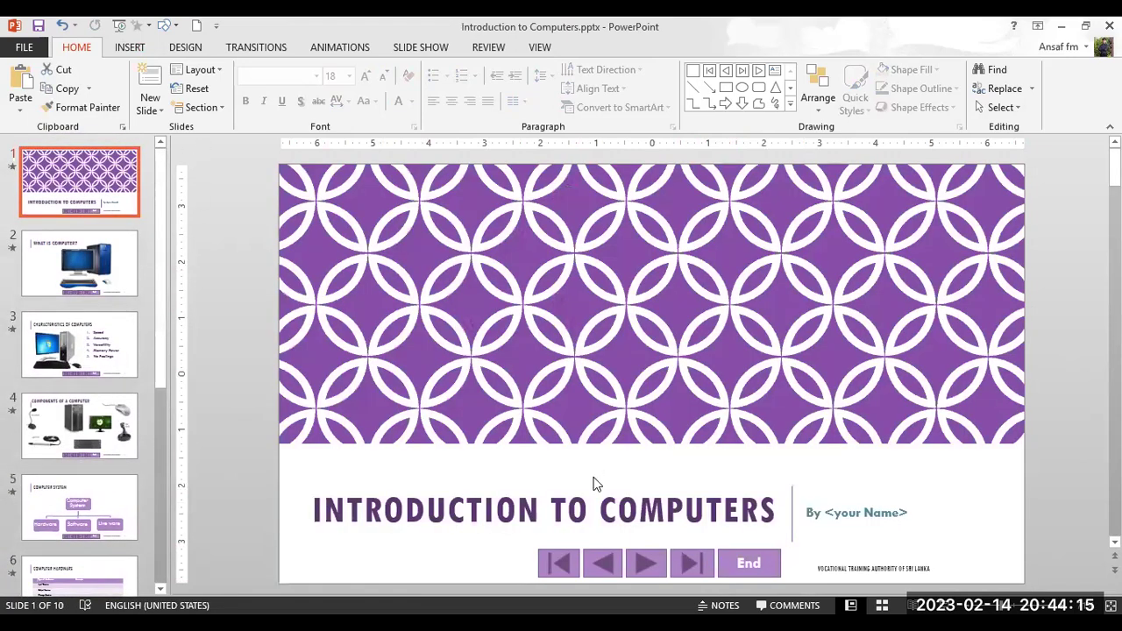
{"action": "left_click", "coordinate": [557, 564]}
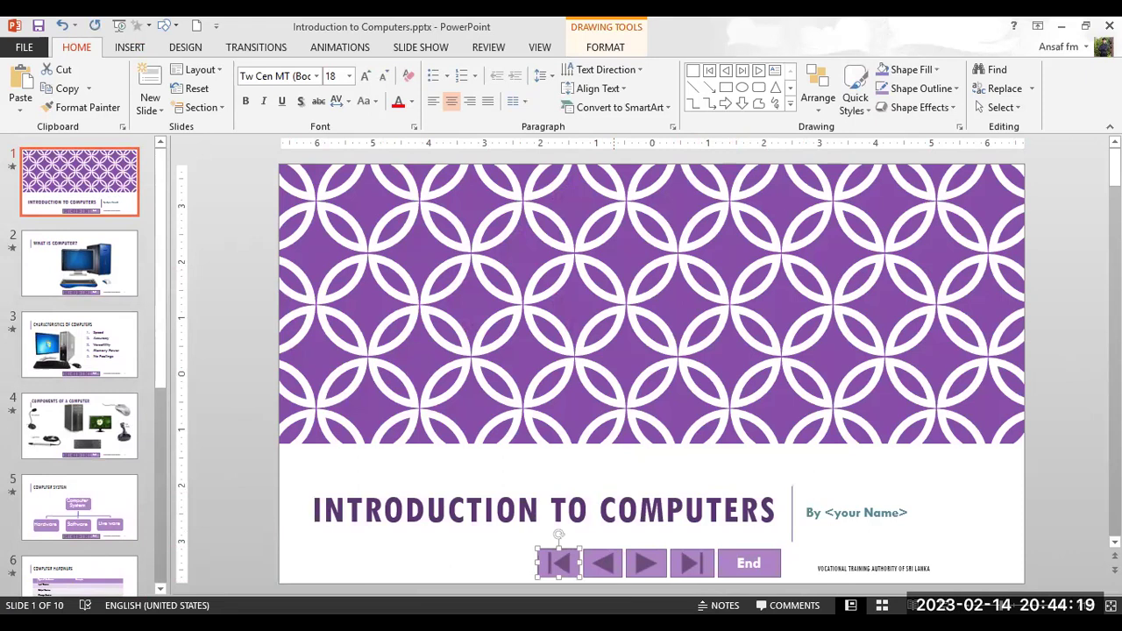
{"action": "key", "text": "Delete"}
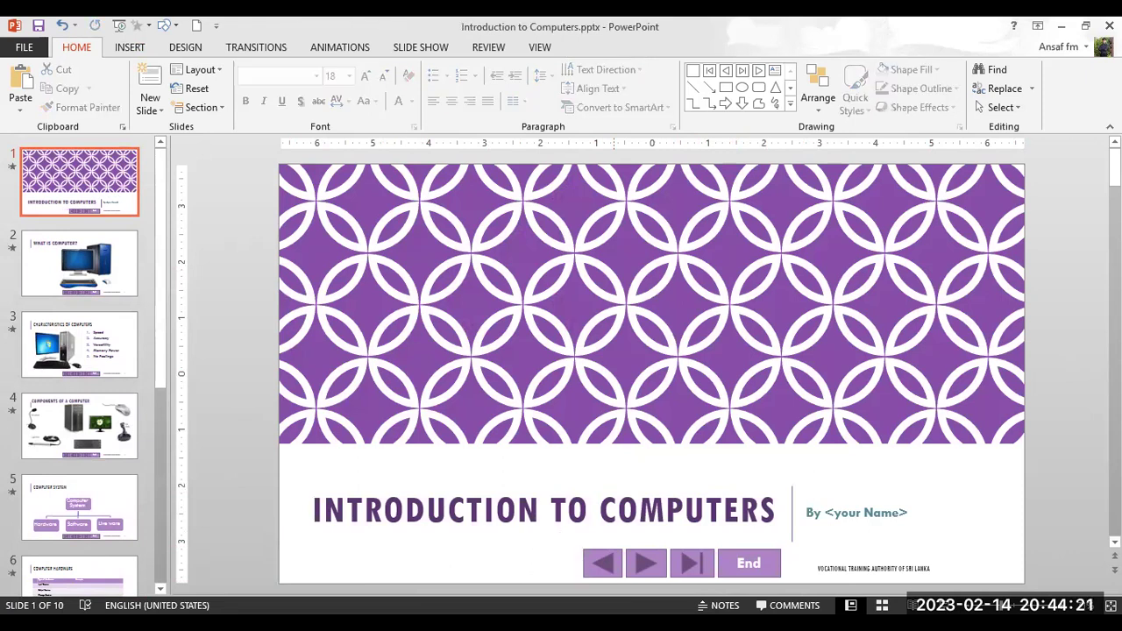
{"action": "left_click", "coordinate": [613, 579]}
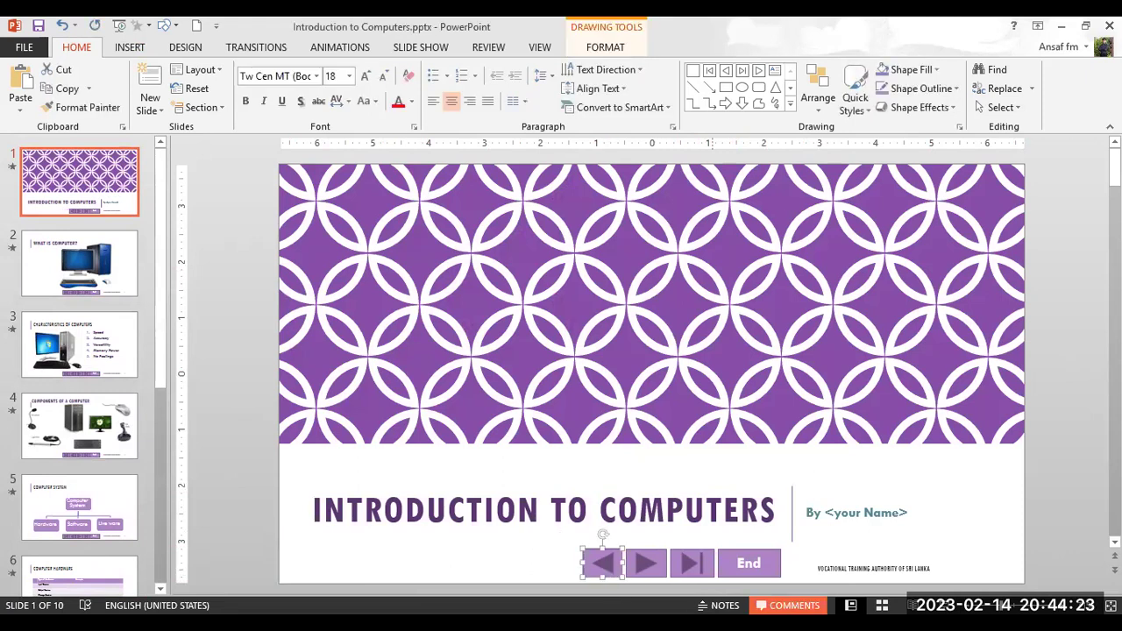
{"action": "key", "text": "Delete"}
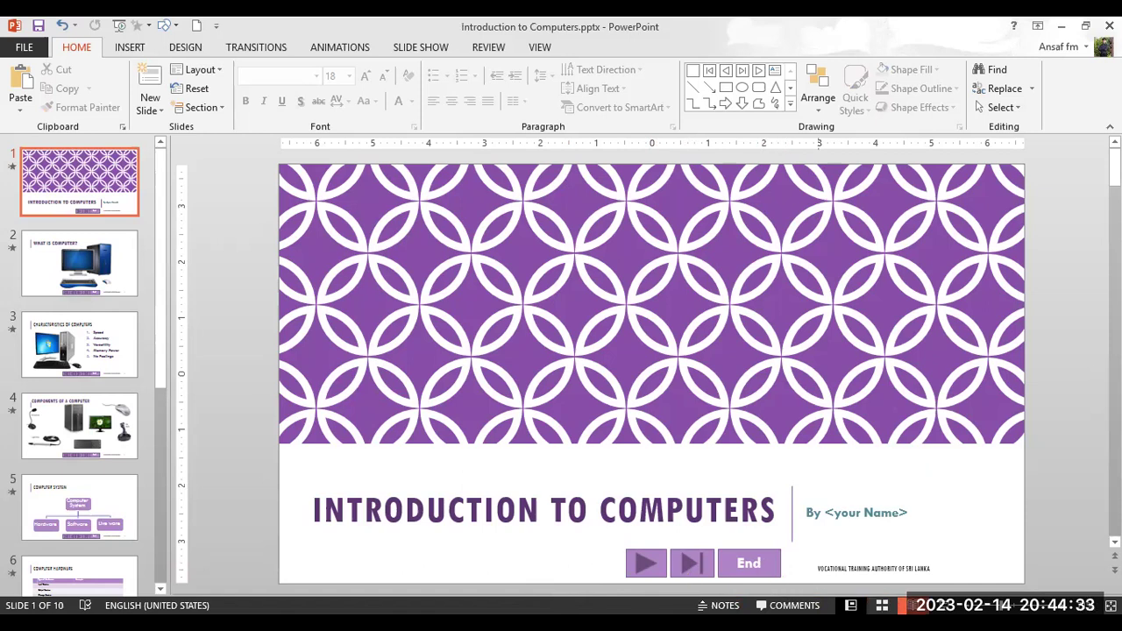
- Run the slide show with F5, test Next, Back and End, then return to slide 1
{"action": "key", "text": "F5"}
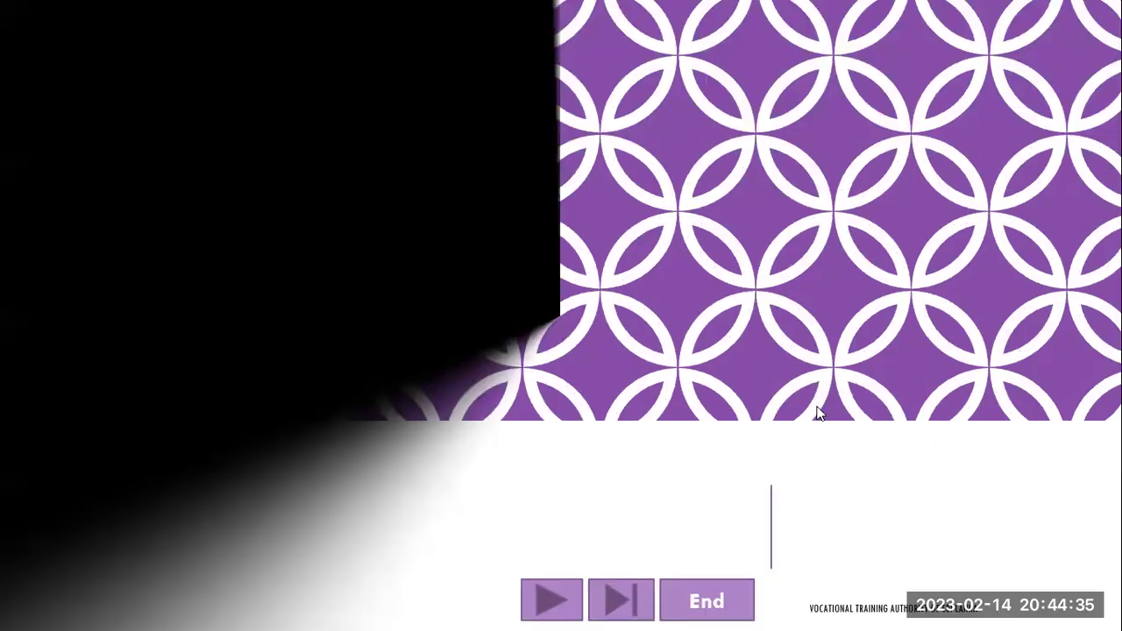
{"action": "left_click", "coordinate": [550, 601]}
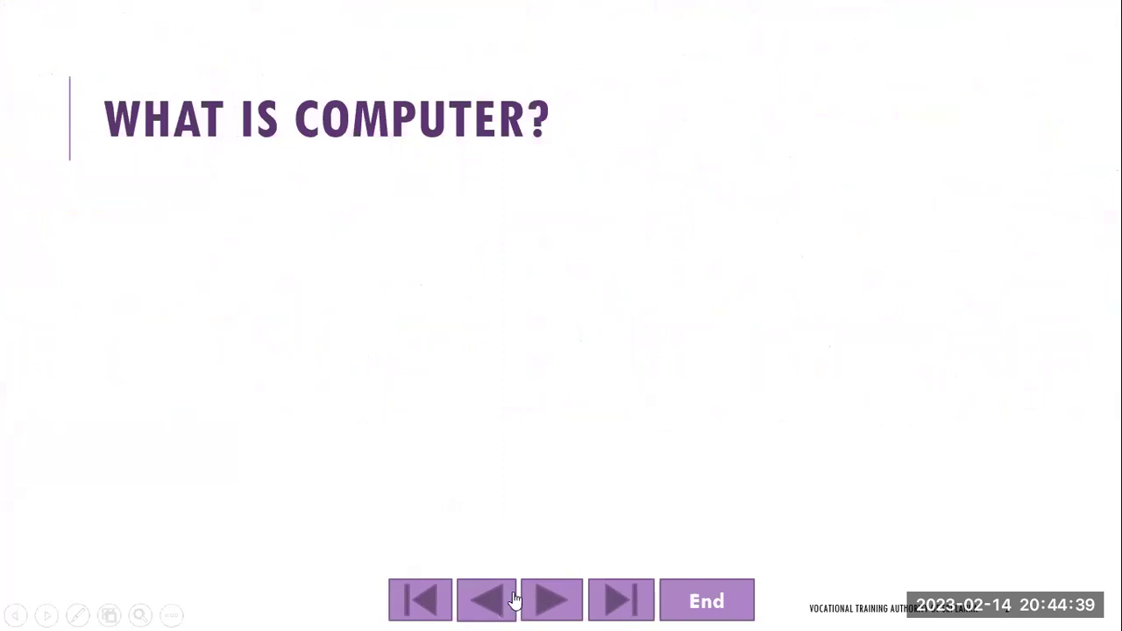
{"action": "left_click", "coordinate": [491, 599]}
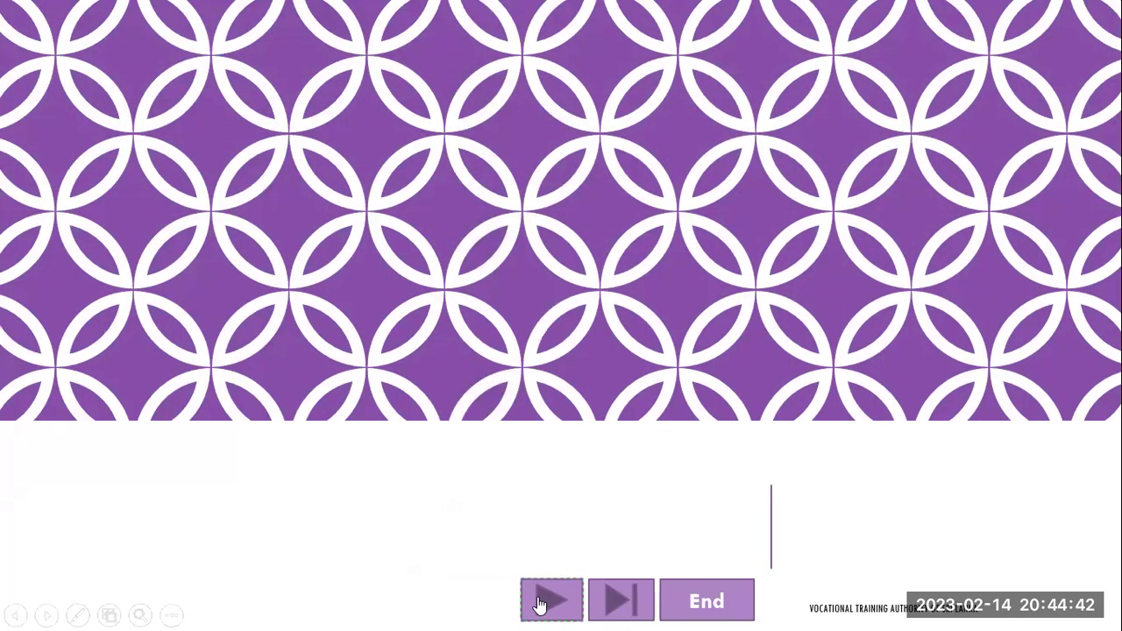
{"action": "left_click", "coordinate": [541, 602]}
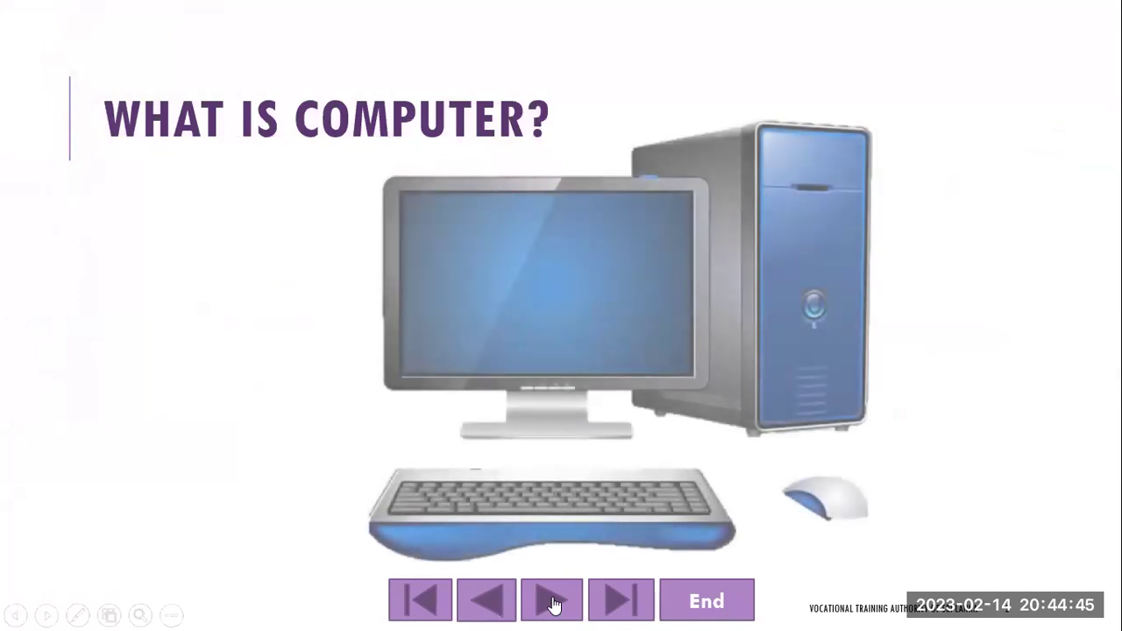
{"action": "left_click", "coordinate": [541, 605]}
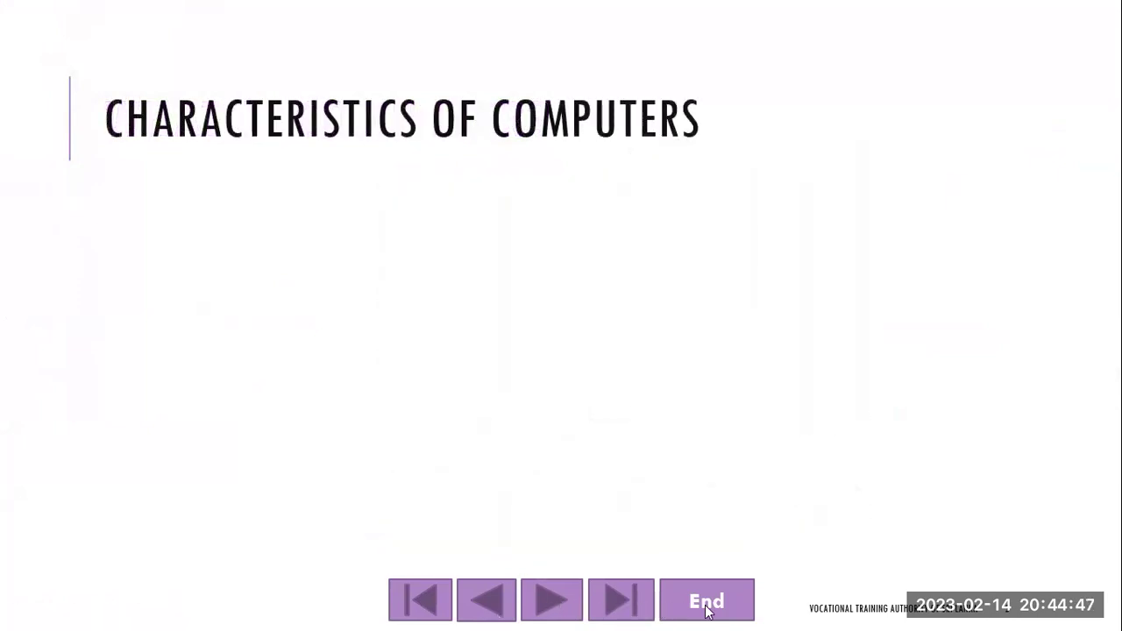
{"action": "left_click", "coordinate": [707, 605]}
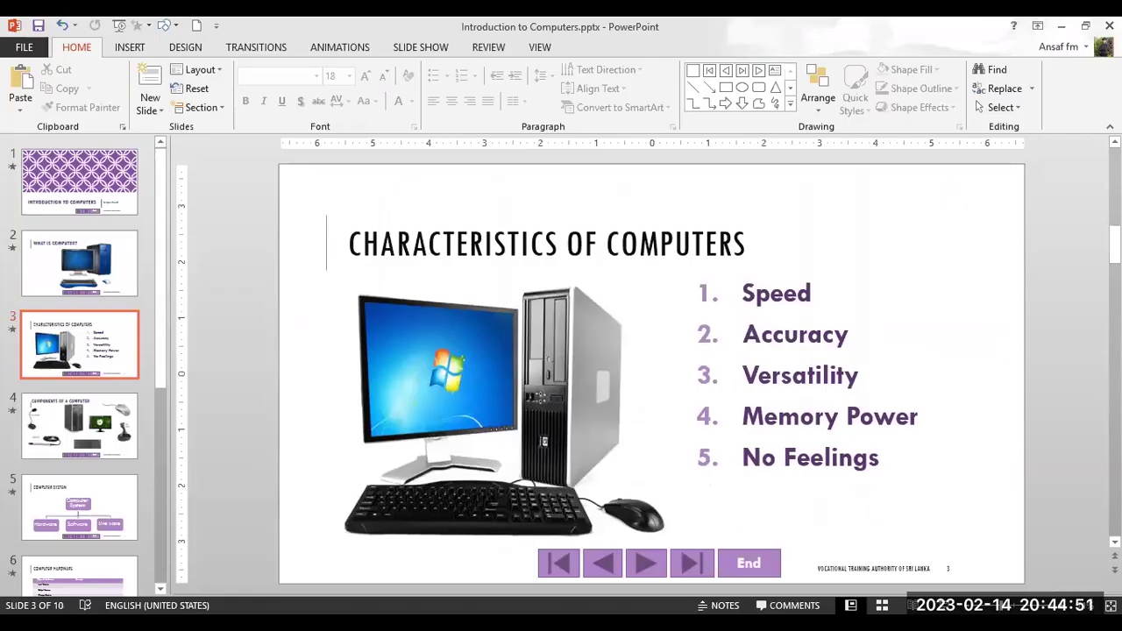
{"action": "left_click", "coordinate": [136, 214]}
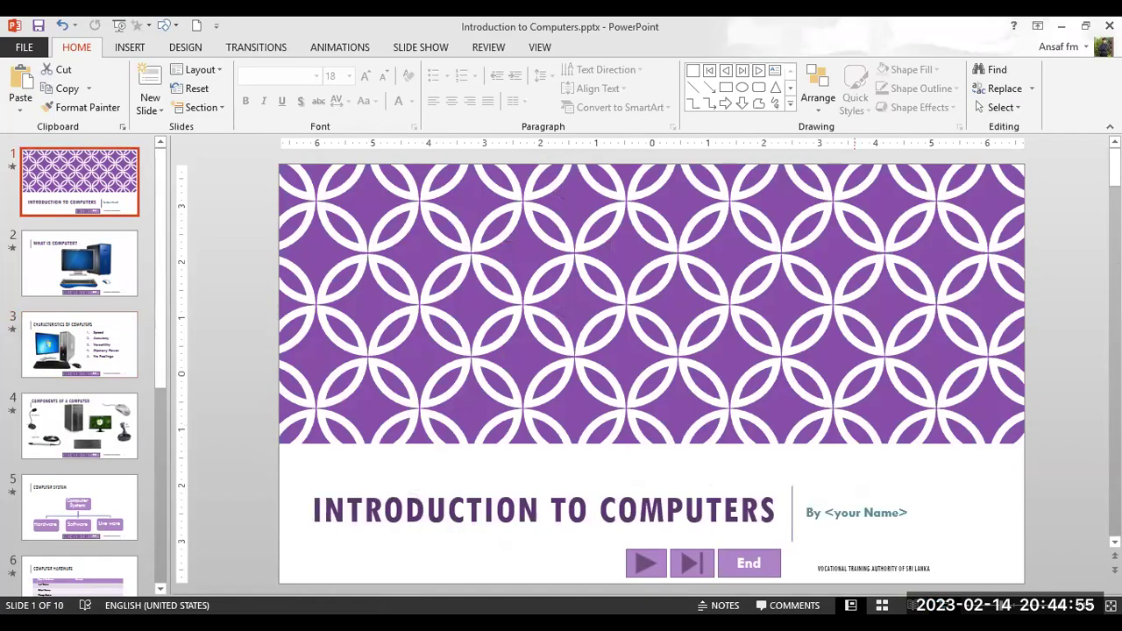
- Start the show and jump to the last slide, bringing in the white lotus photo
{"action": "key", "text": "F5"}
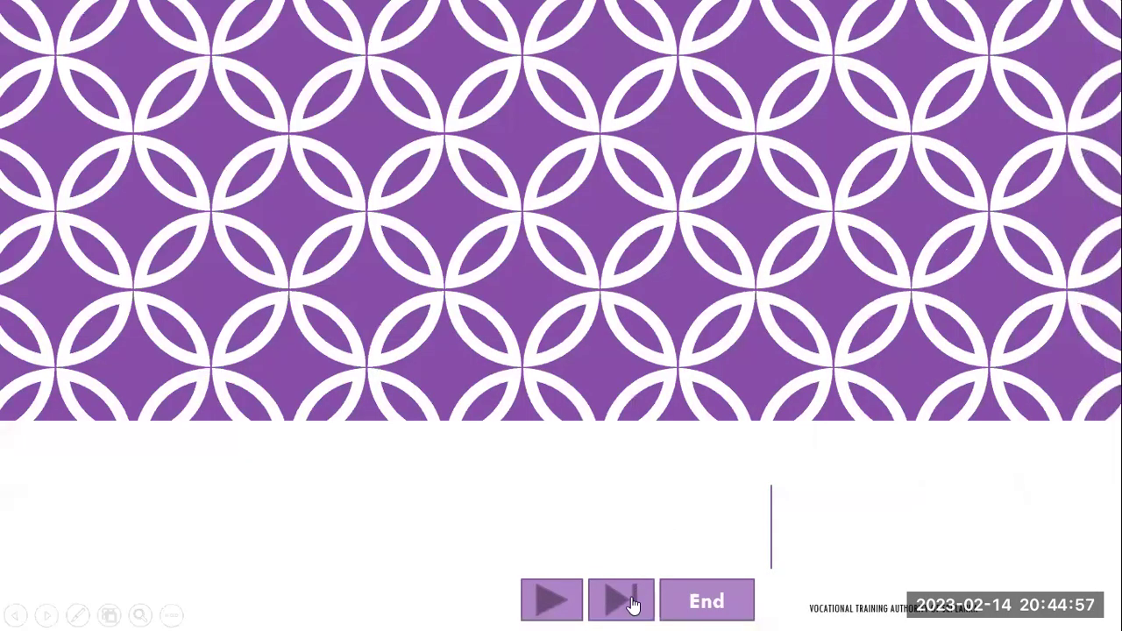
{"action": "left_click", "coordinate": [603, 603]}
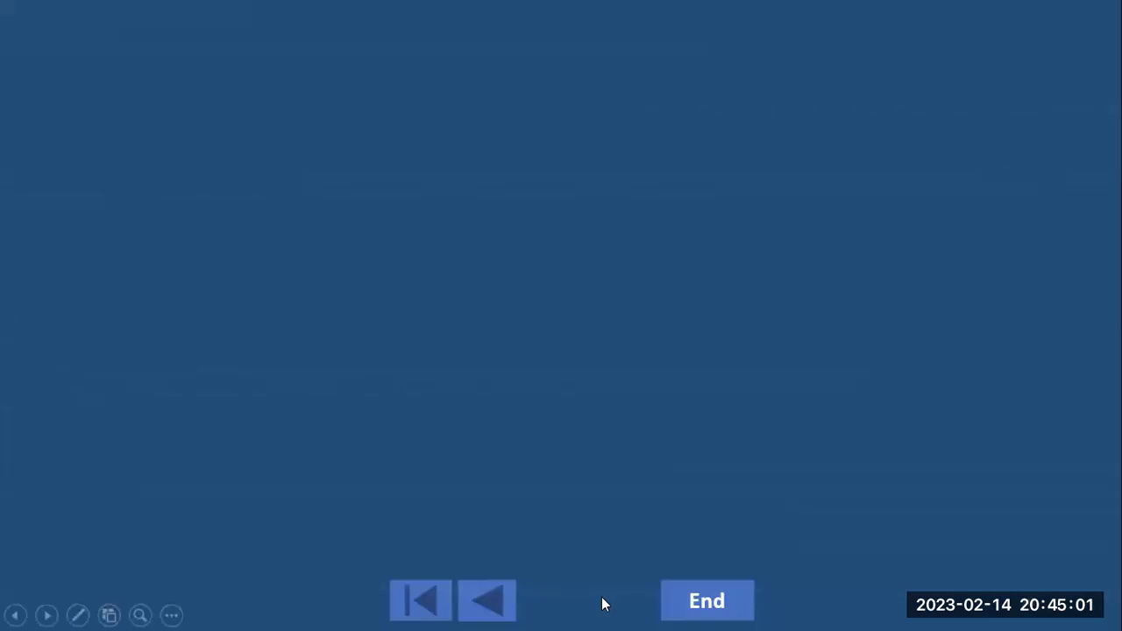
{"action": "left_click", "coordinate": [608, 384]}
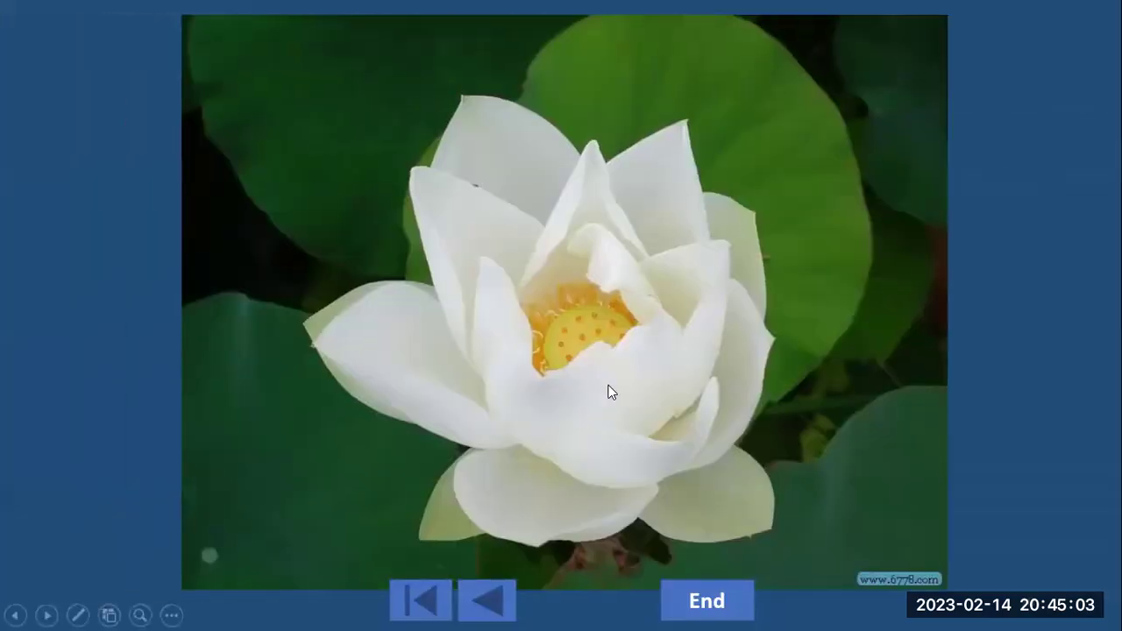
- Step through the orchid, tulip and purple orchid photos, then jump back to slide 1
{"action": "left_click", "coordinate": [611, 391]}
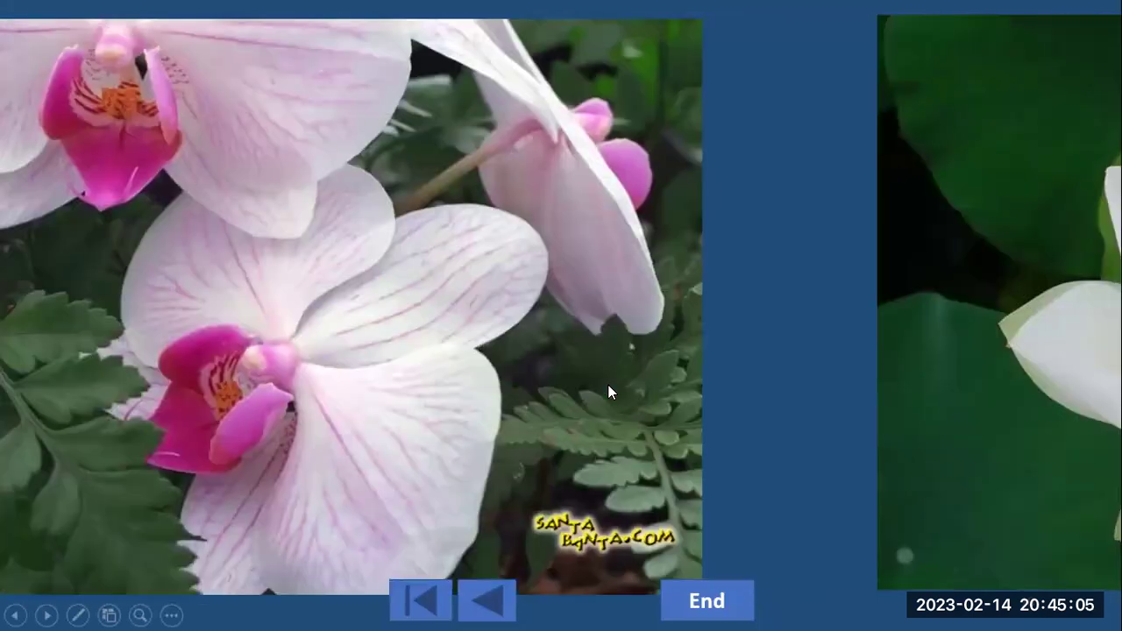
{"action": "left_click", "coordinate": [611, 392]}
{"action": "left_click", "coordinate": [611, 392]}
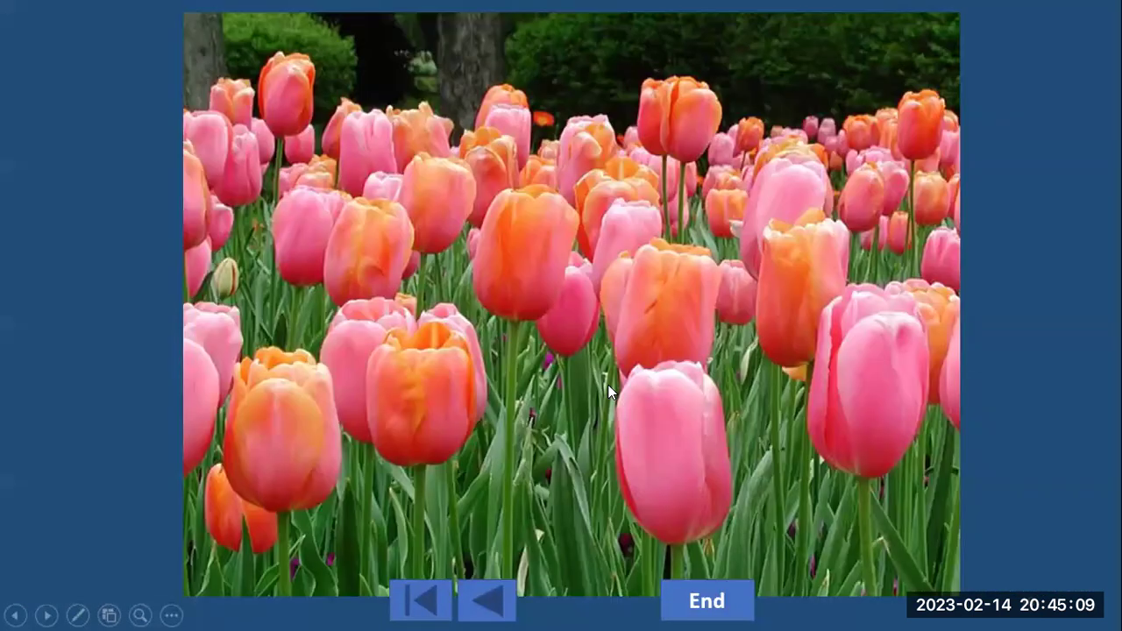
{"action": "left_click", "coordinate": [608, 386]}
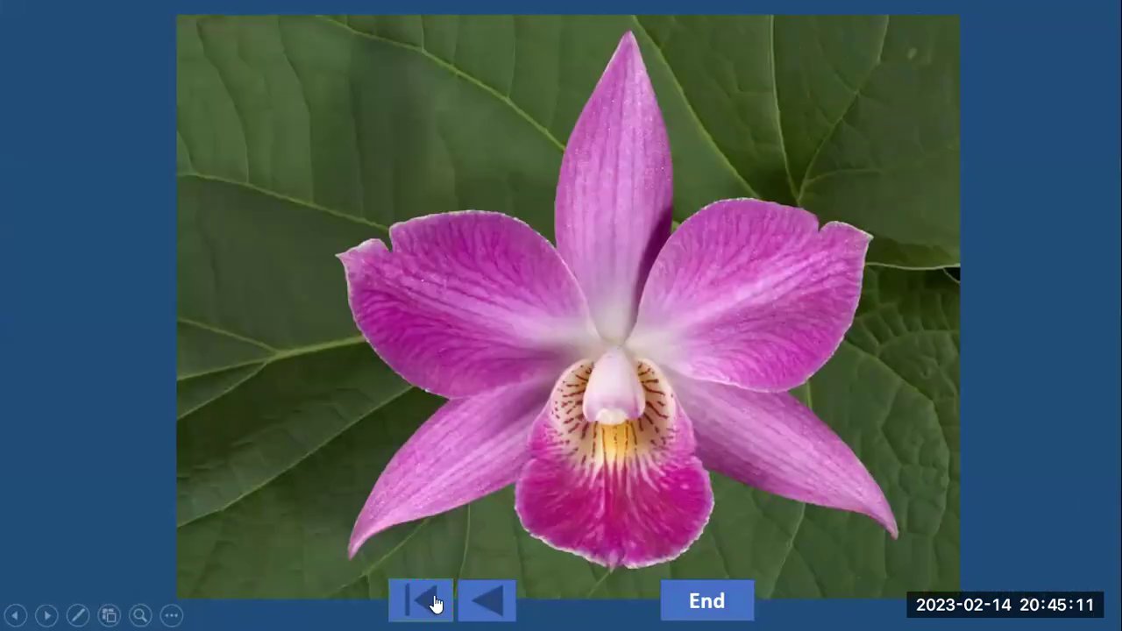
{"action": "left_click", "coordinate": [434, 601]}
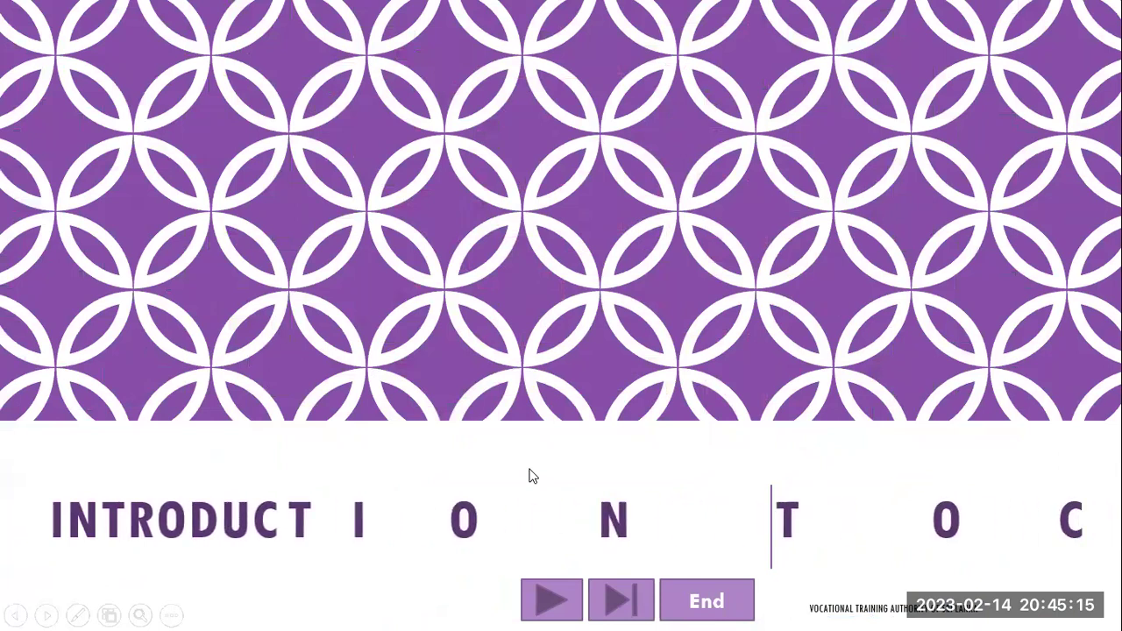
- Step through What is Computer?, Characteristics, Components and Computer System slides, return to the title, and end the show
{"action": "left_click", "coordinate": [584, 597]}
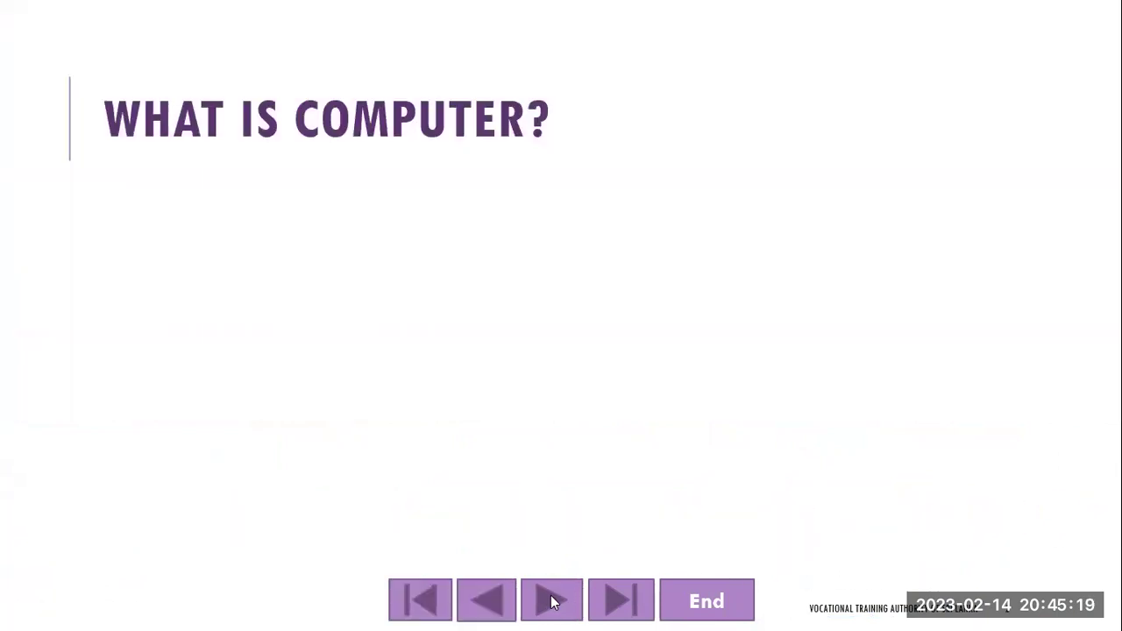
{"action": "left_click", "coordinate": [552, 602]}
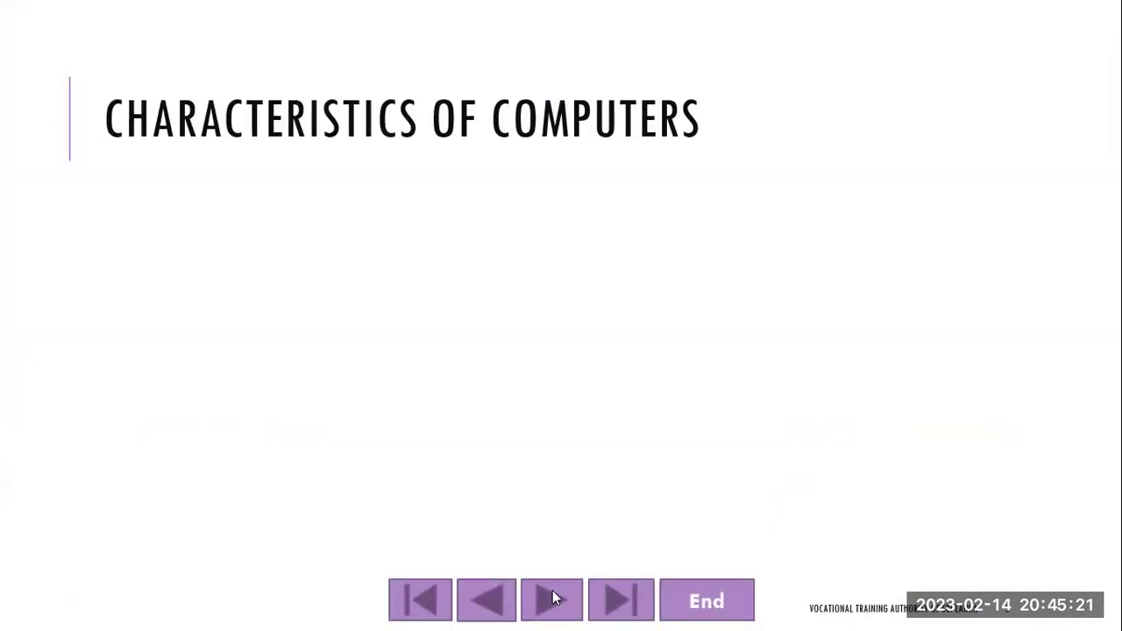
{"action": "left_click", "coordinate": [552, 602]}
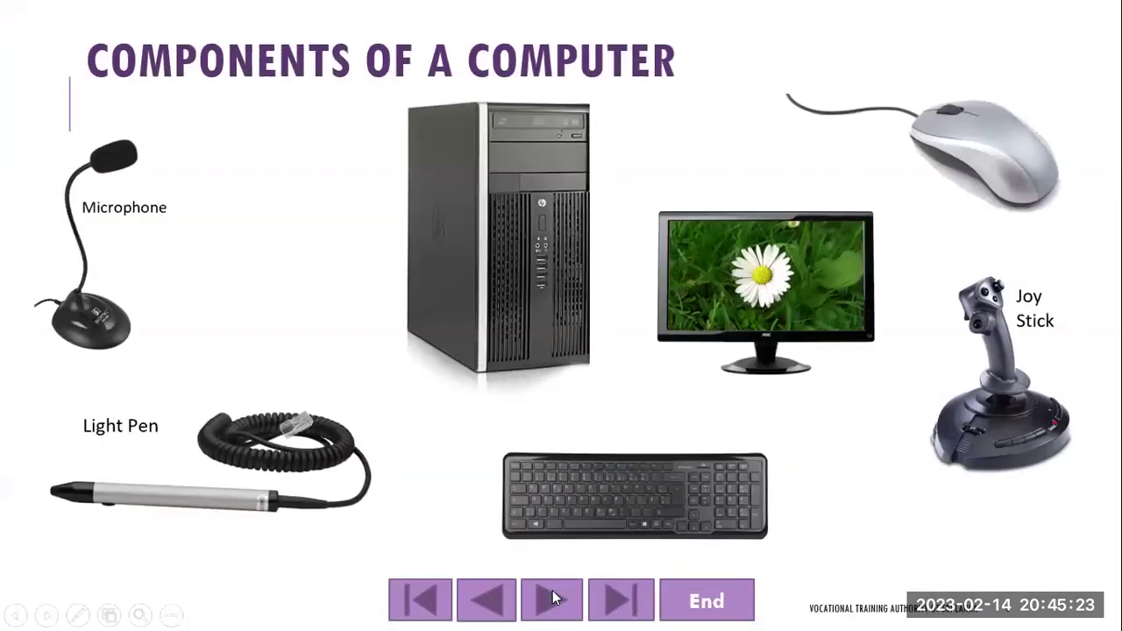
{"action": "left_click", "coordinate": [552, 598]}
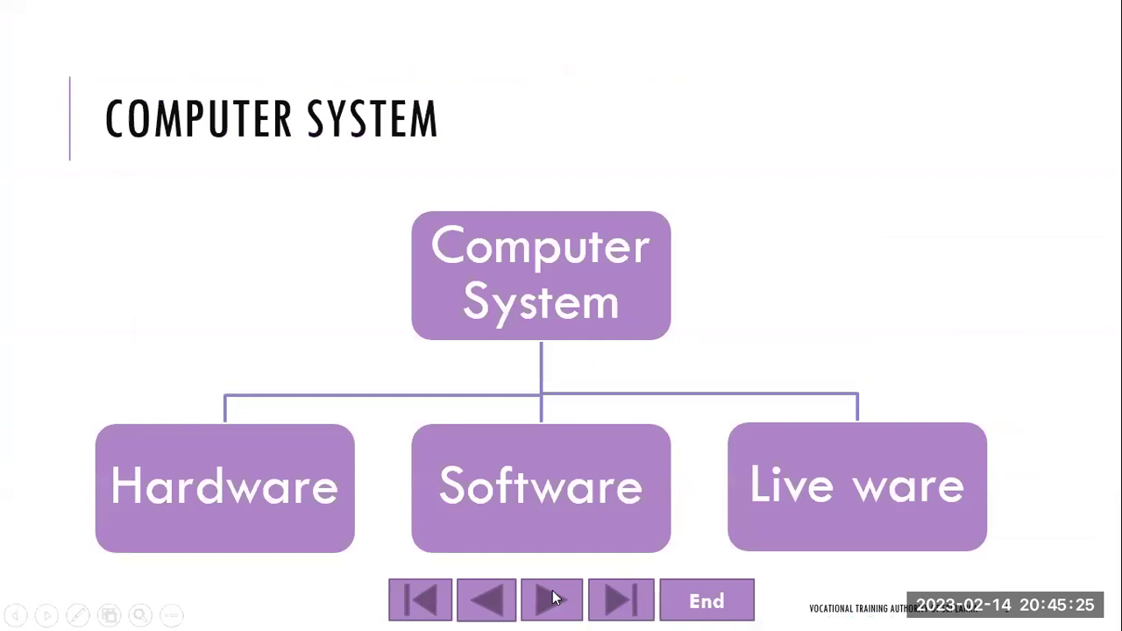
{"action": "left_click", "coordinate": [438, 593]}
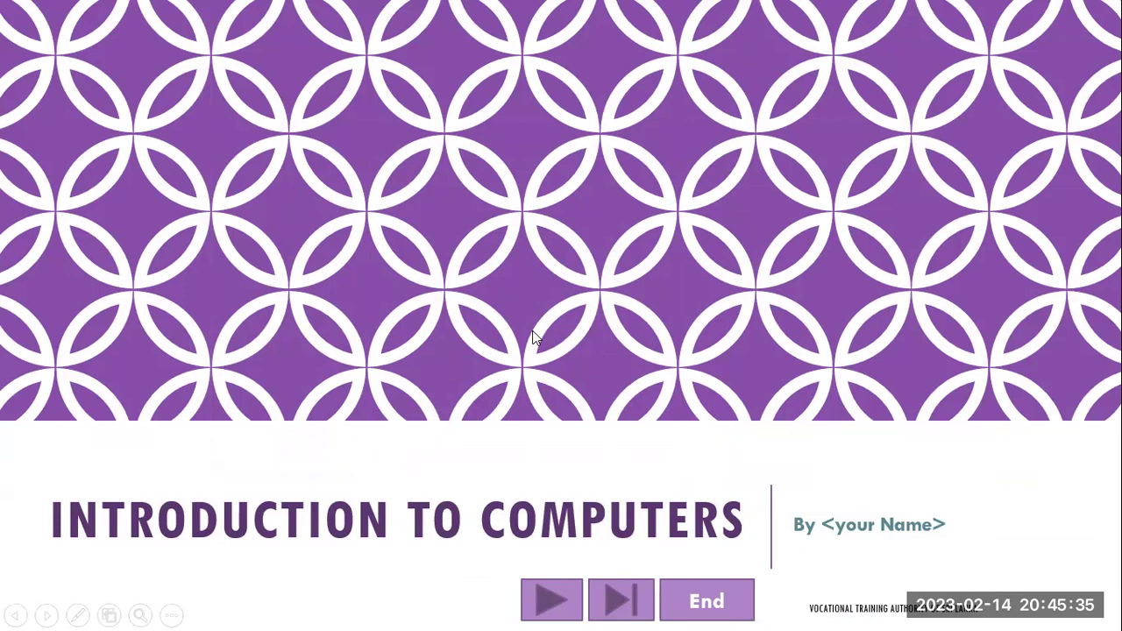
{"action": "key", "text": "Escape"}
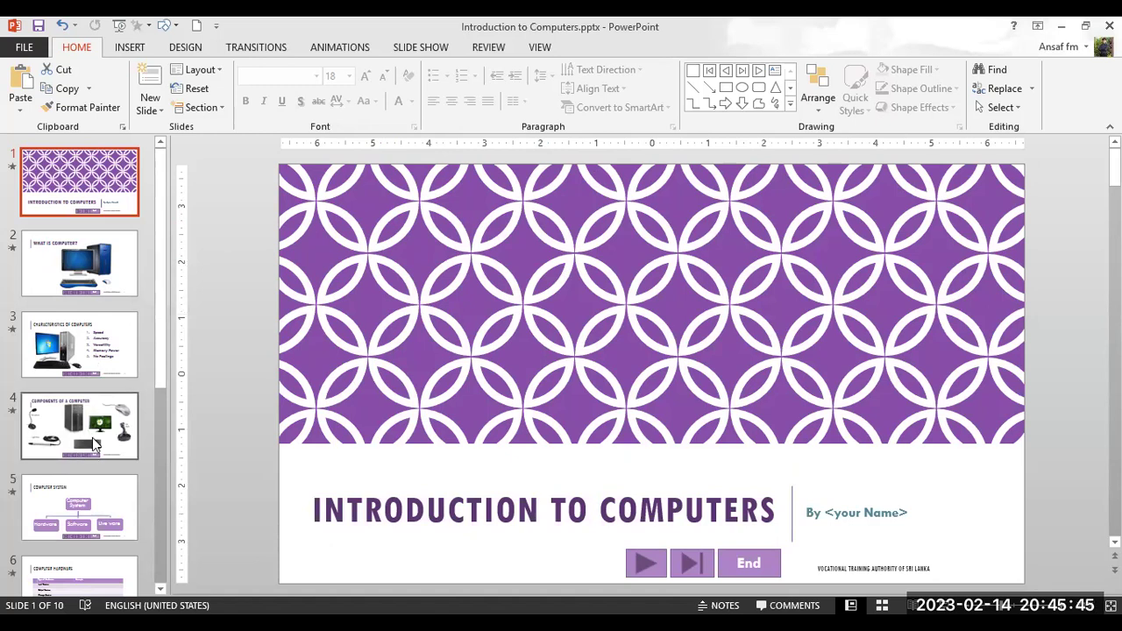
- Open slide 6, Computer Hardware, preview it full screen, and select the 'Input Devices' table text
{"action": "scroll", "coordinate": [95, 433], "scroll_direction": "down", "scroll_amount": 1}
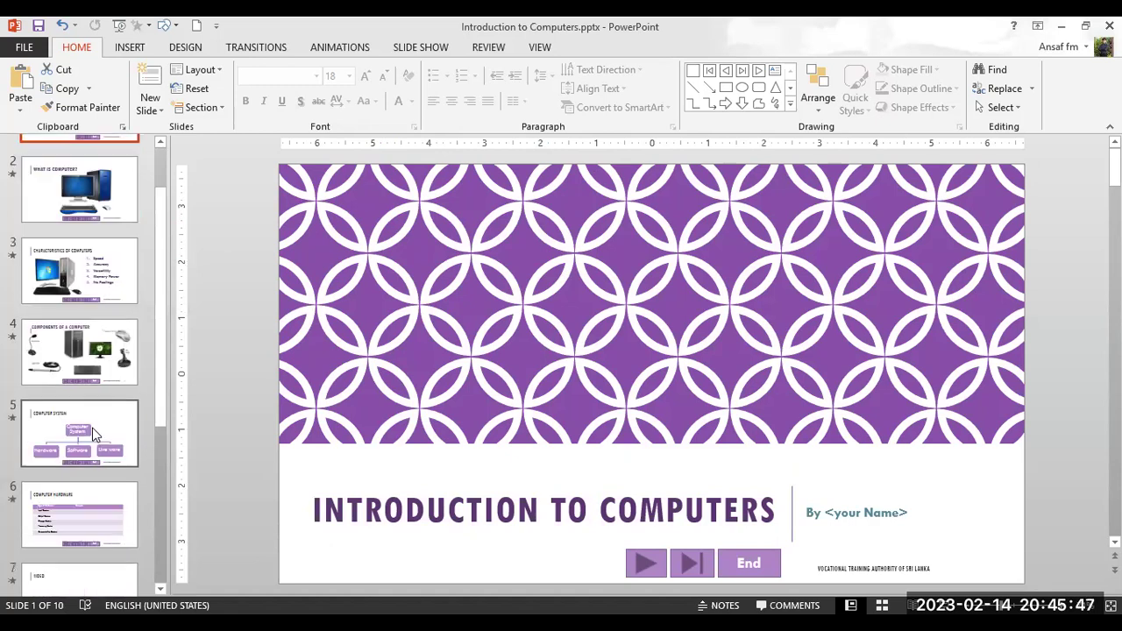
{"action": "left_click", "coordinate": [63, 523]}
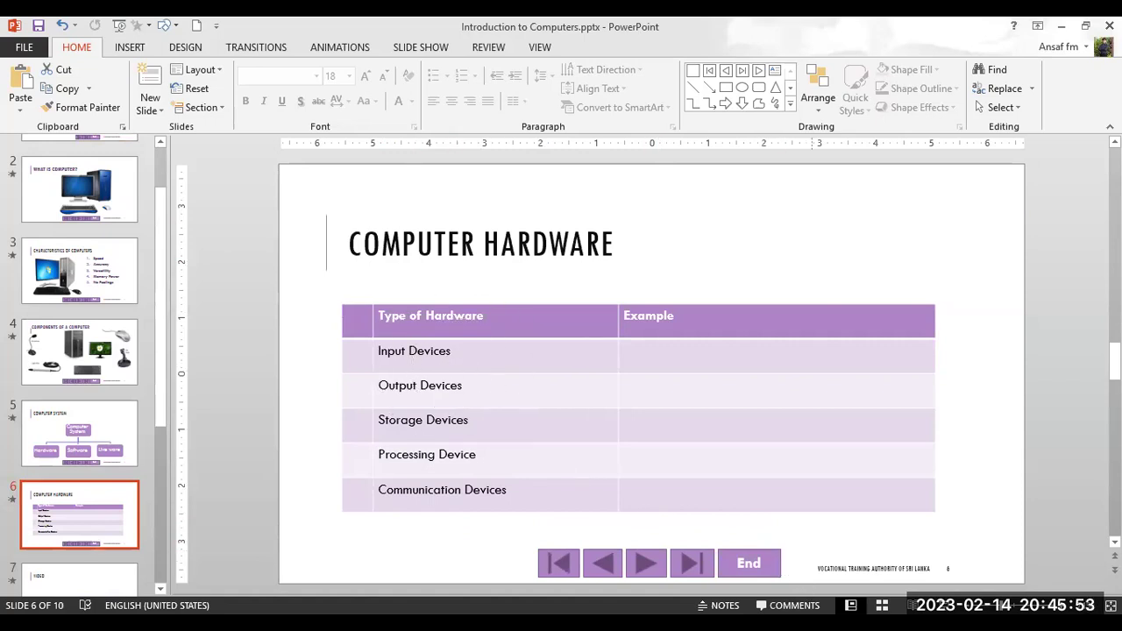
{"action": "key", "text": "shift+F5"}
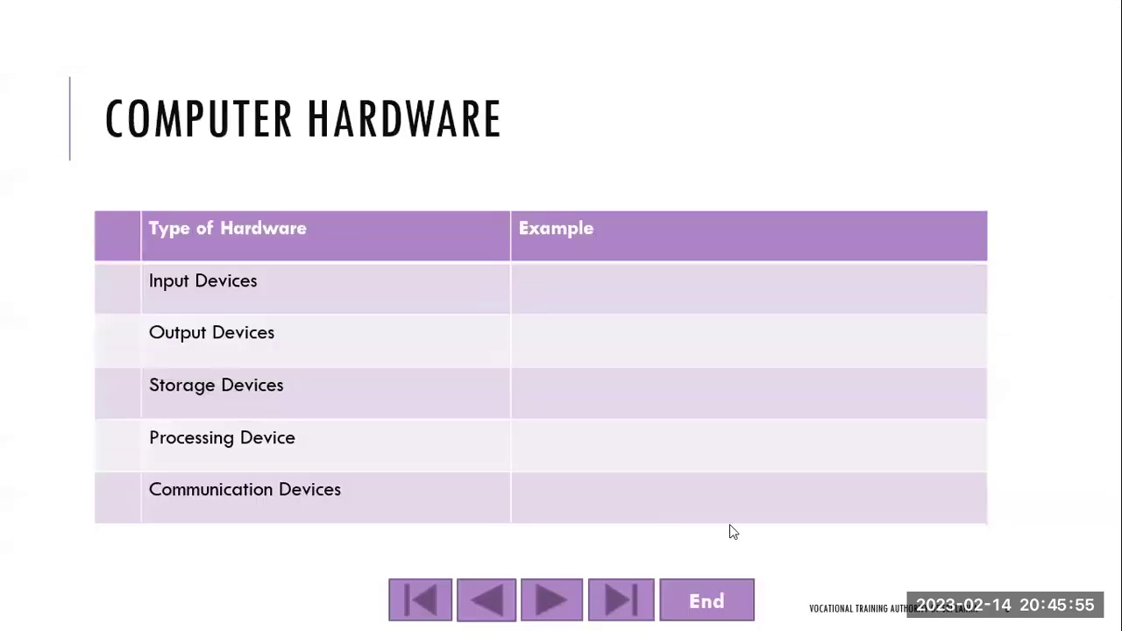
{"action": "key", "text": "Escape"}
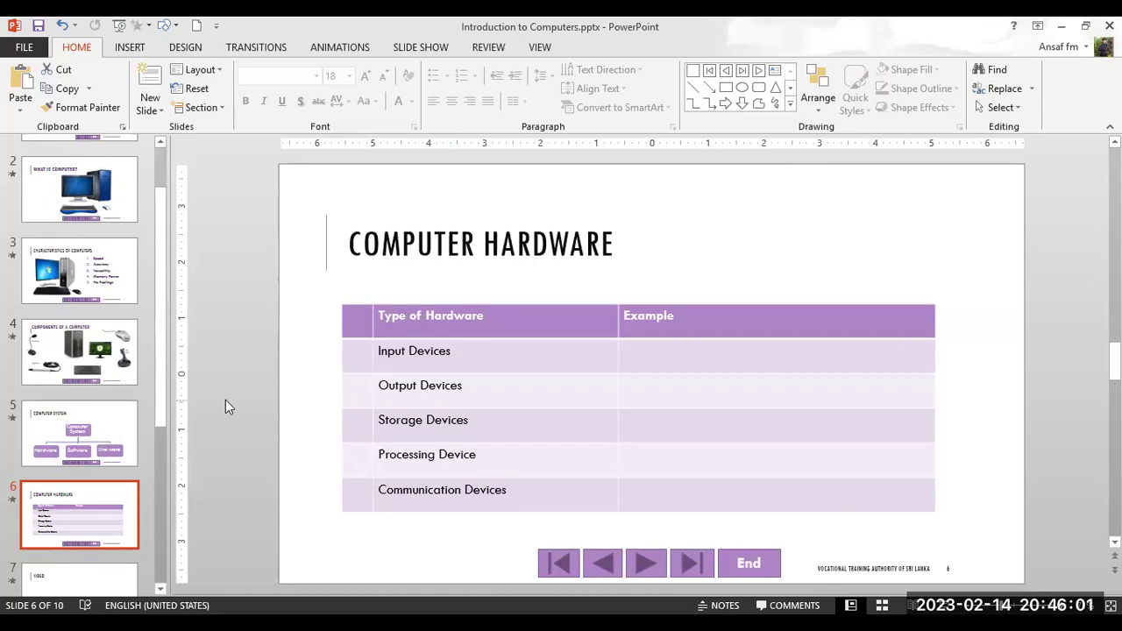
{"action": "left_click_drag", "start_coordinate": [450, 350], "coordinate": [387, 353]}
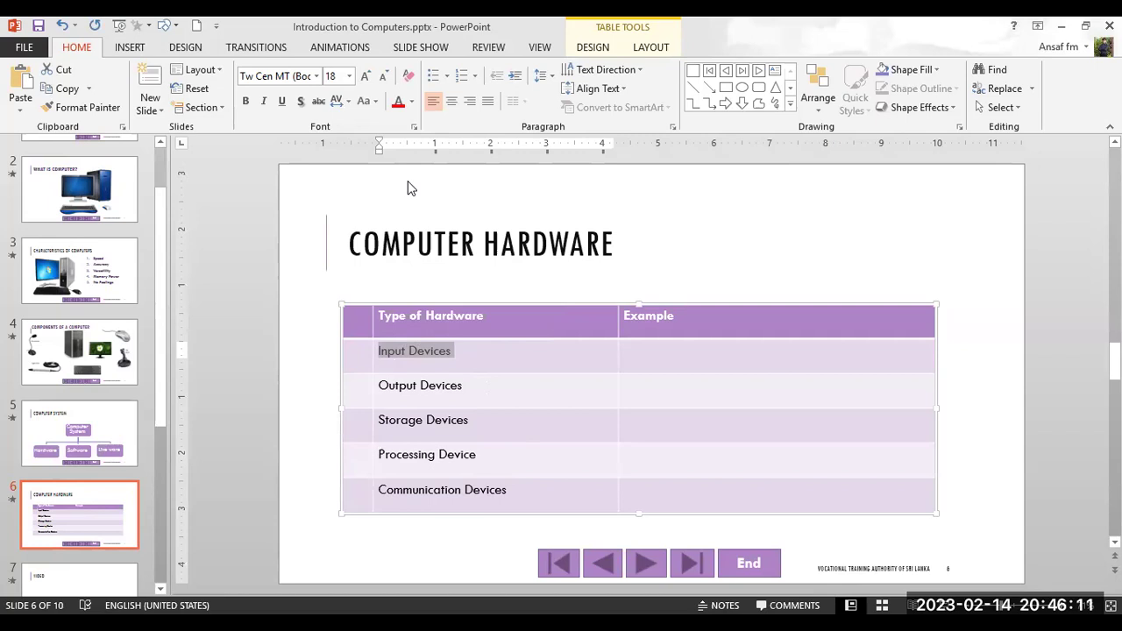
{"action": "left_click", "coordinate": [134, 48]}
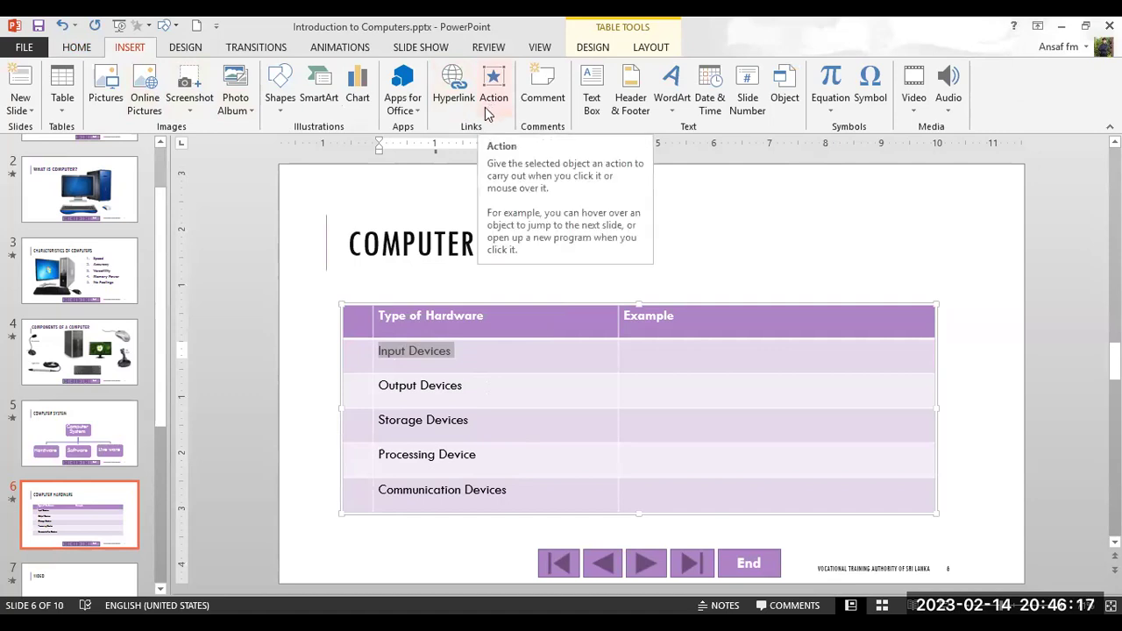
- Hyperlink 'Input Devices' to slide 3, Characteristics of Computers, as a place in this document
{"action": "left_click", "coordinate": [455, 103]}
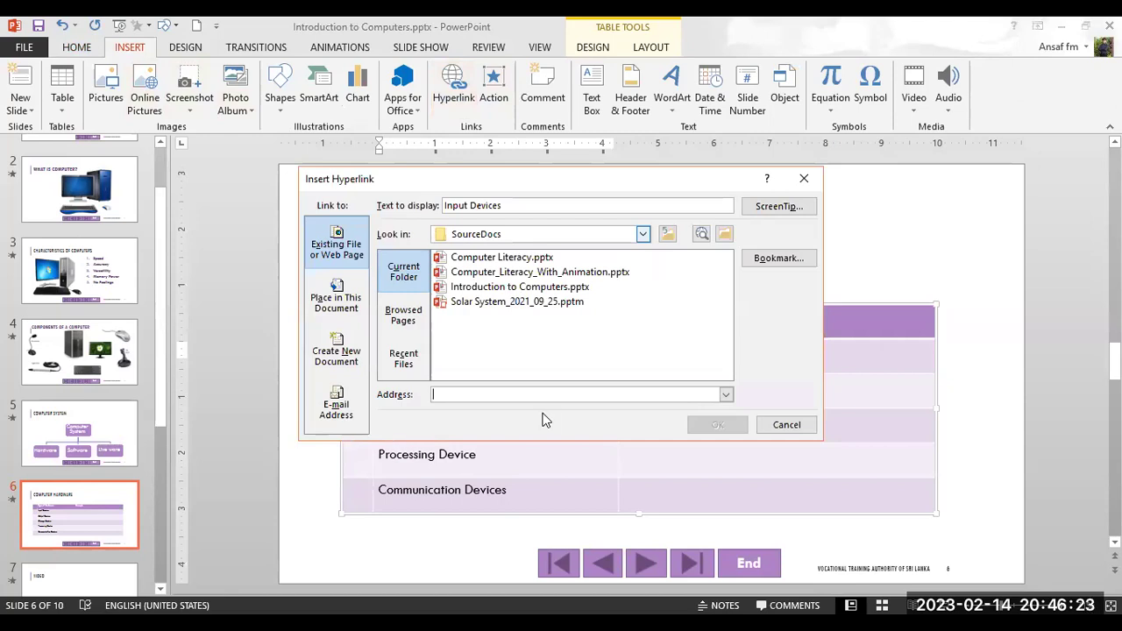
{"action": "left_click", "coordinate": [342, 316]}
{"action": "left_click_drag", "start_coordinate": [547, 331], "coordinate": [549, 376]}
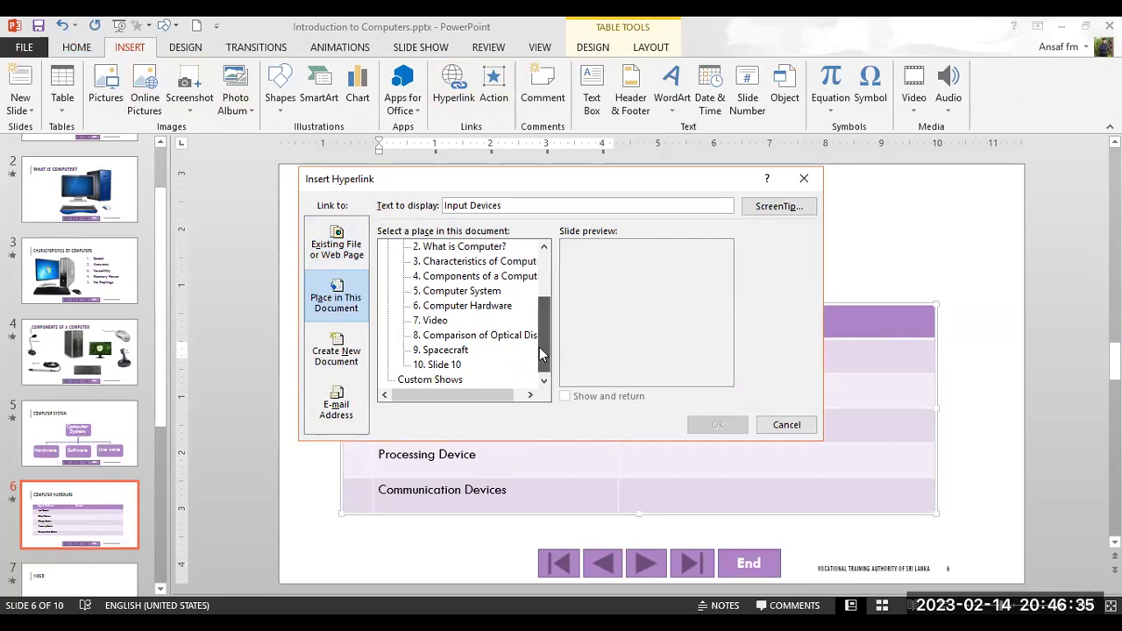
{"action": "left_click_drag", "start_coordinate": [542, 355], "coordinate": [544, 324]}
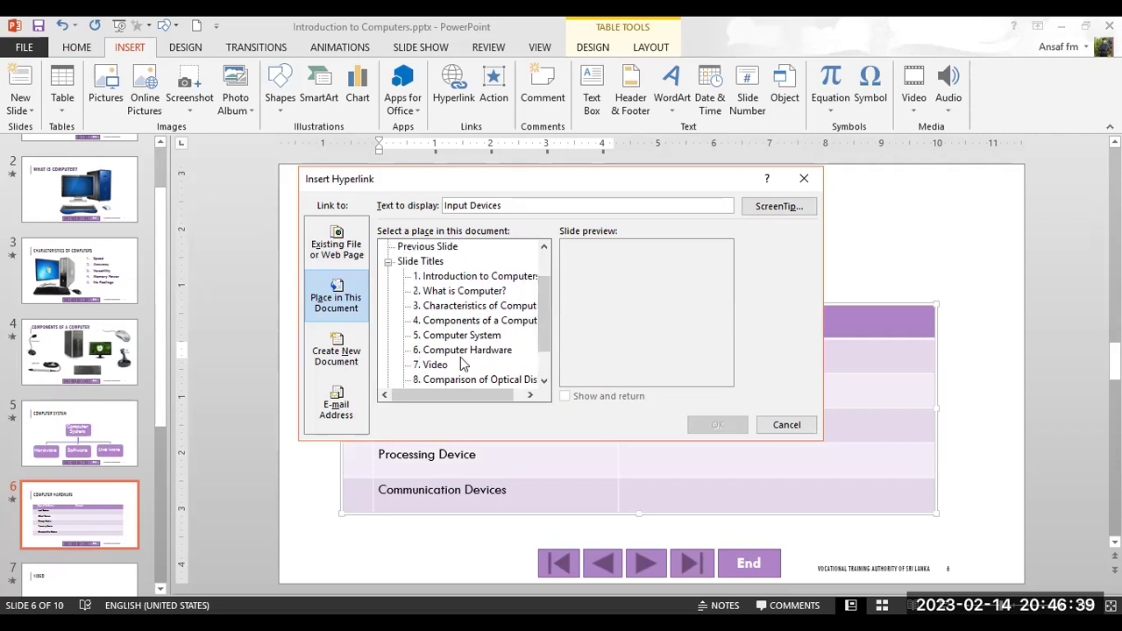
{"action": "left_click", "coordinate": [440, 313]}
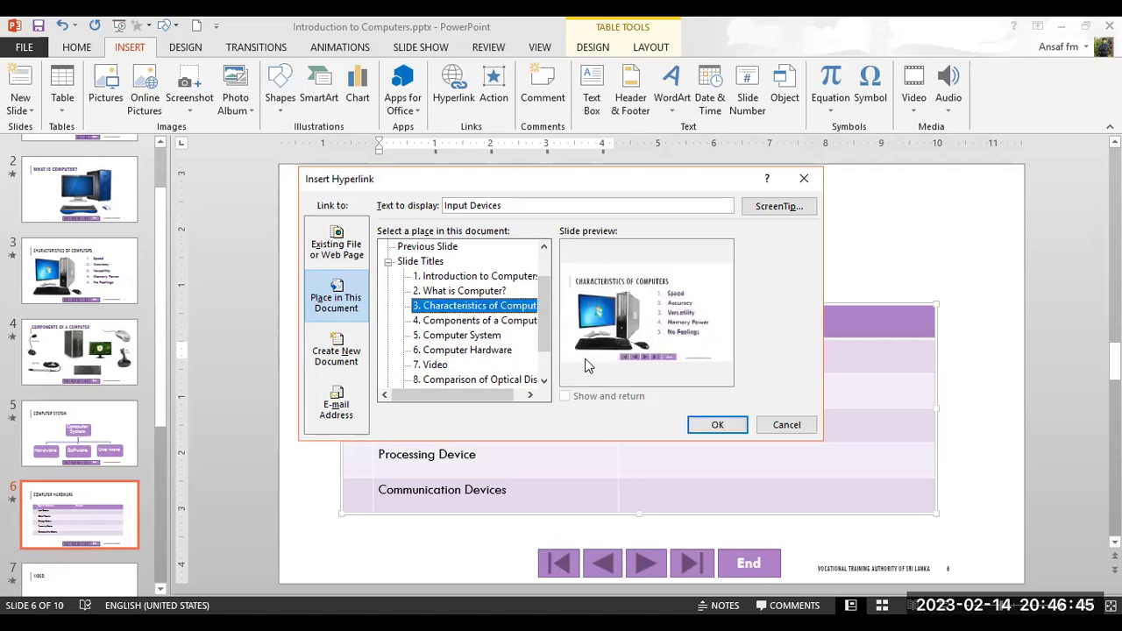
{"action": "left_click", "coordinate": [712, 427]}
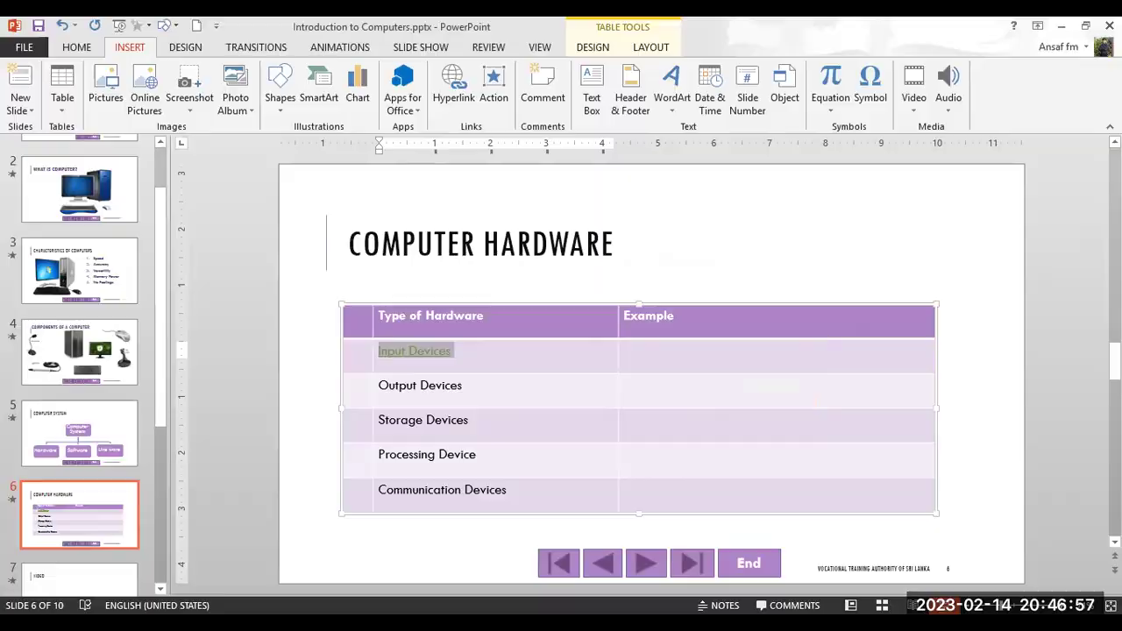
- Test the Input Devices link in a slide show, landing on Characteristics of Computers, then end the show
{"action": "key", "text": "shift+F5"}
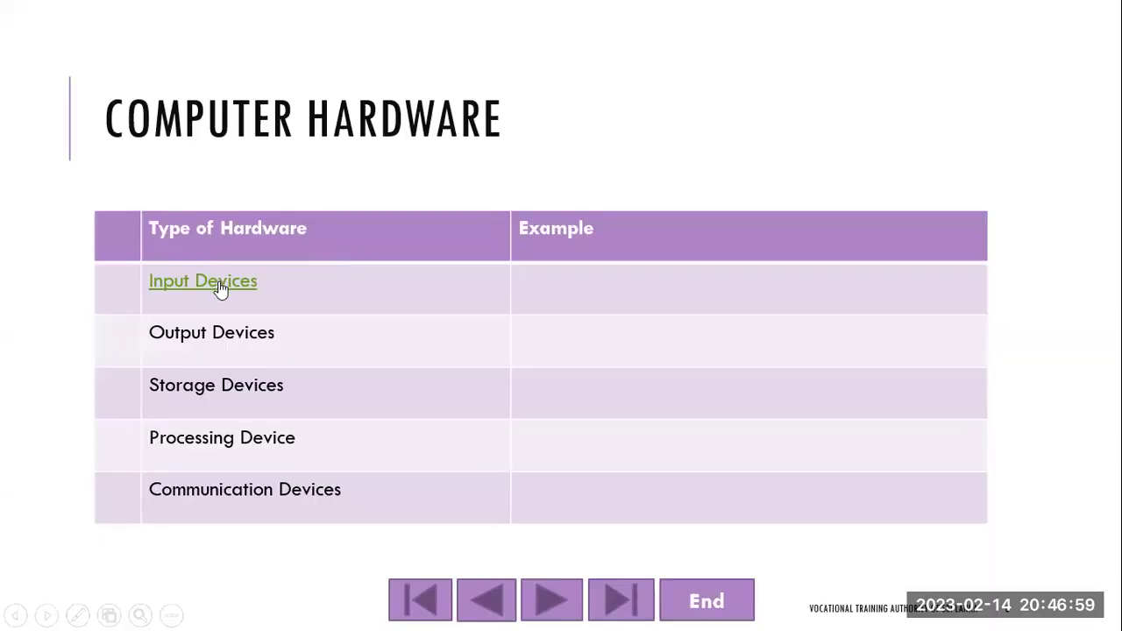
{"action": "left_click", "coordinate": [220, 289]}
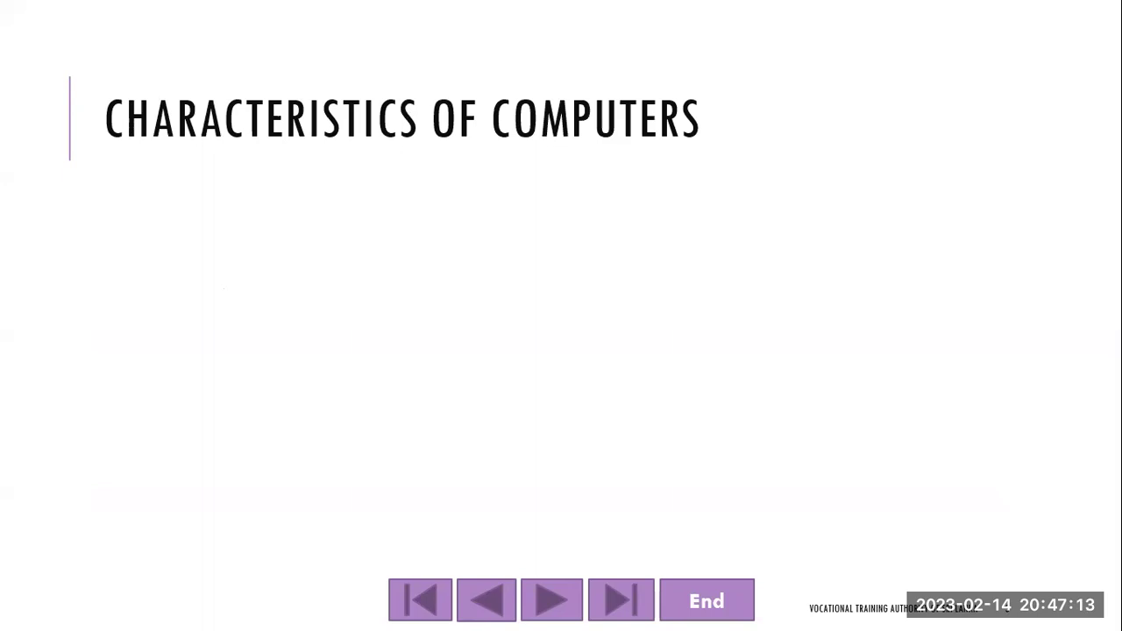
{"action": "key", "text": "Escape"}
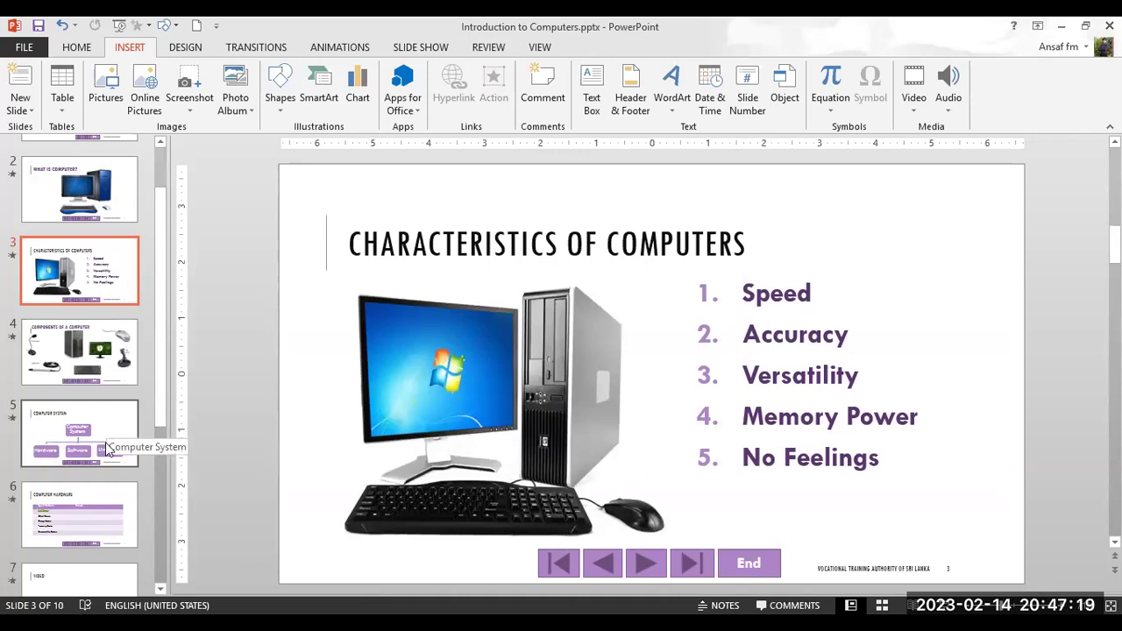
- Draw a purple smiley face shape on the left side of slide 2, What is Computer?
{"action": "left_click", "coordinate": [105, 221]}
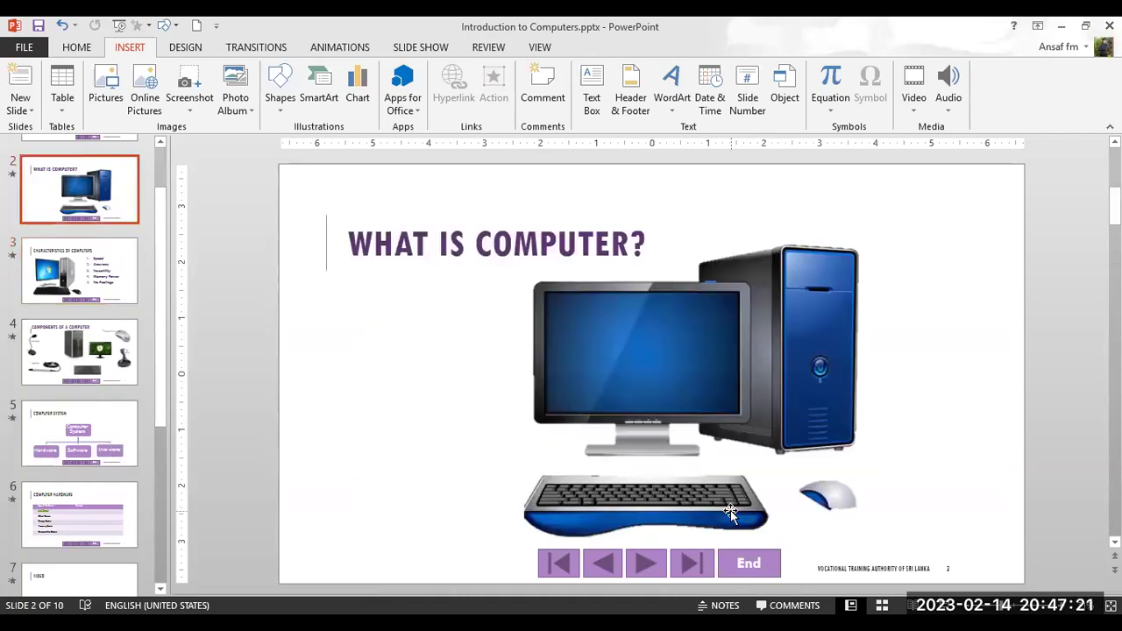
{"action": "left_click", "coordinate": [278, 112]}
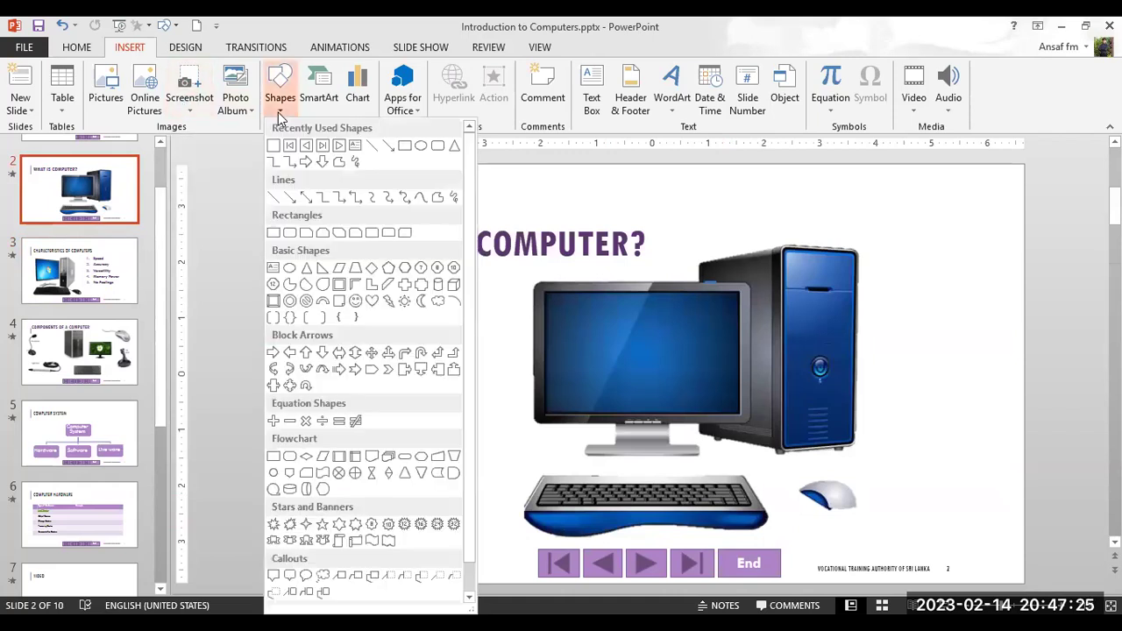
{"action": "left_click", "coordinate": [355, 301]}
{"action": "left_click_drag", "start_coordinate": [355, 401], "coordinate": [406, 449]}
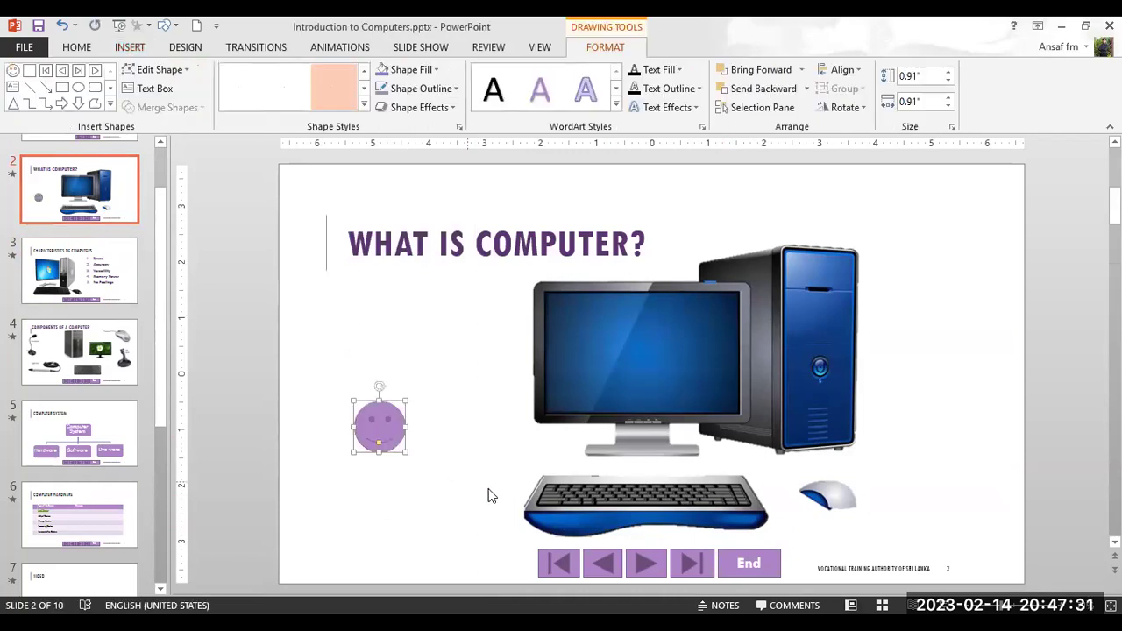
{"action": "left_click", "coordinate": [364, 106]}
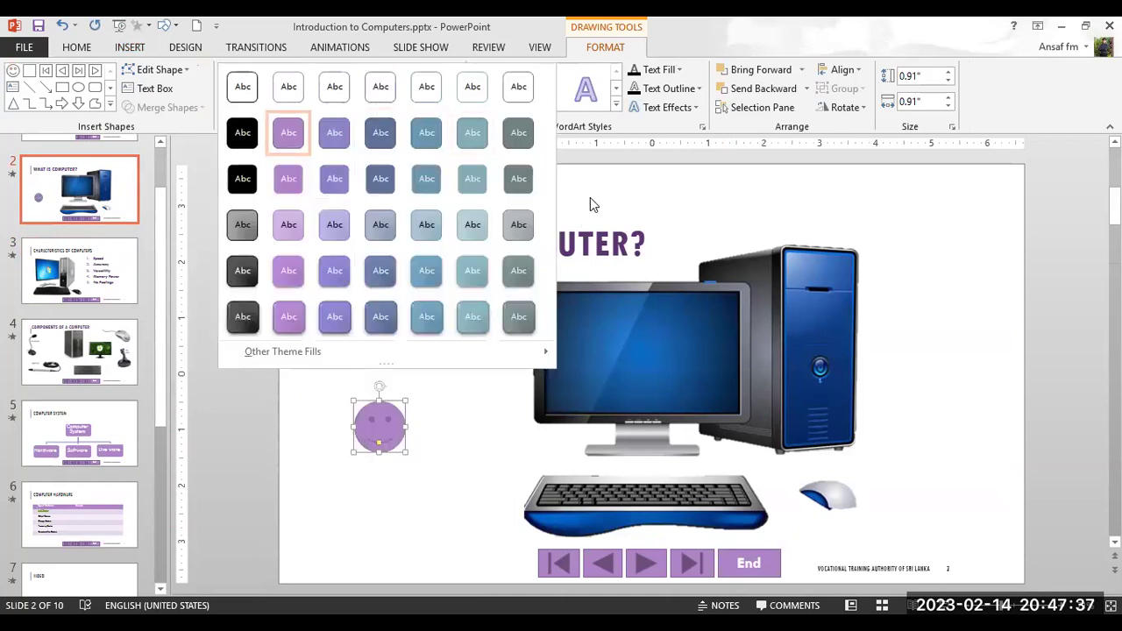
{"action": "left_click", "coordinate": [129, 46]}
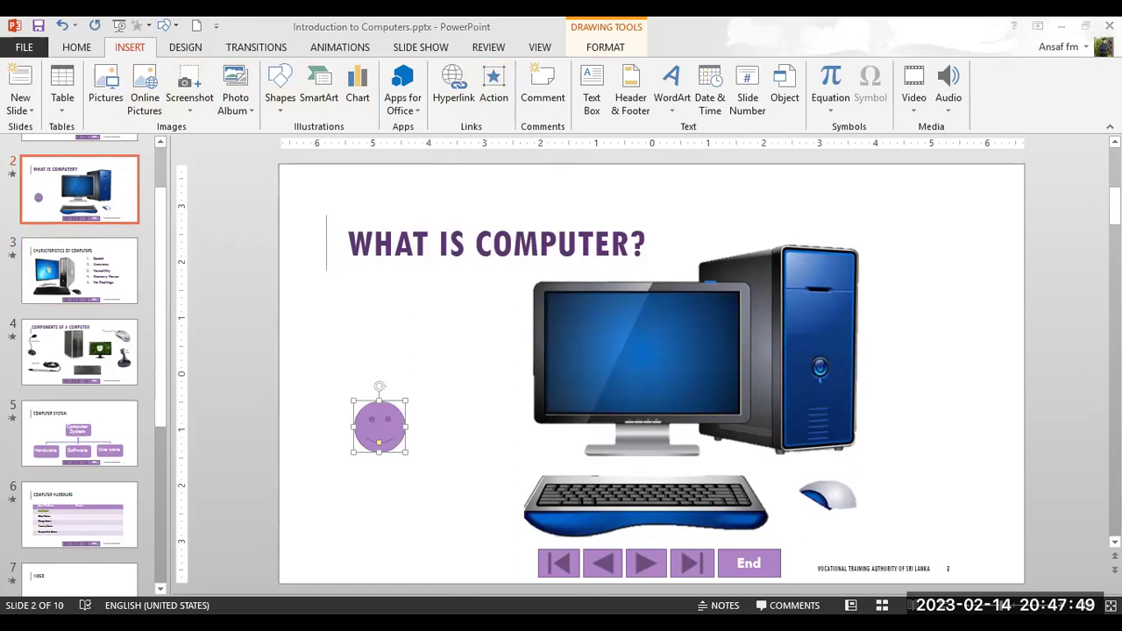
- Give the smiley a mouse-click action hyperlinking to slide 9, Spacecraft
{"action": "left_click", "coordinate": [494, 92]}
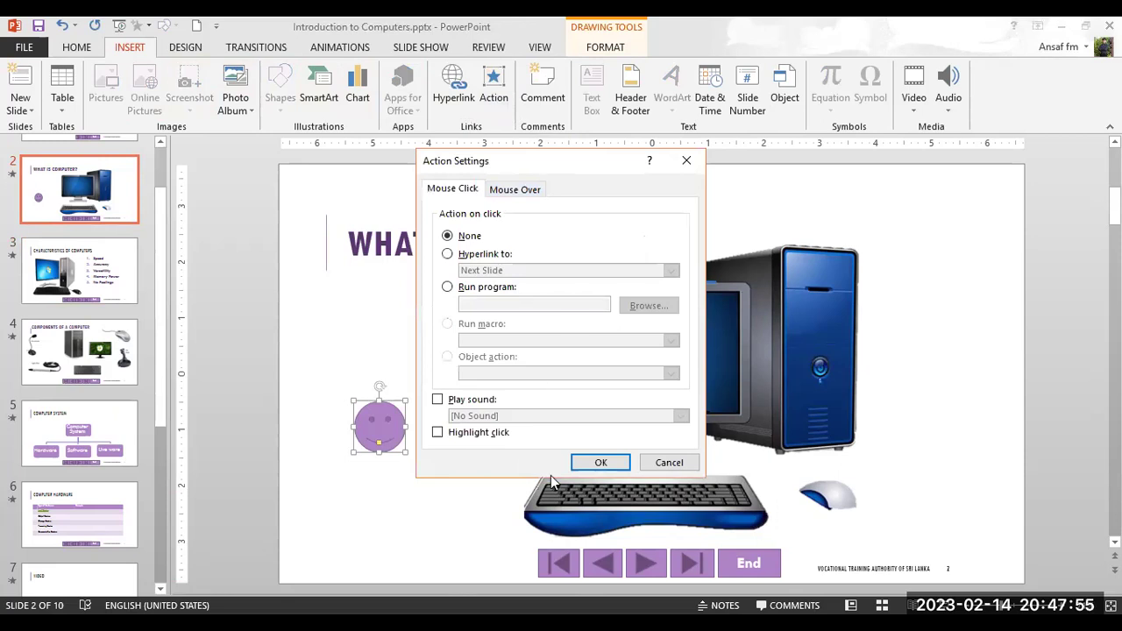
{"action": "left_click", "coordinate": [485, 254]}
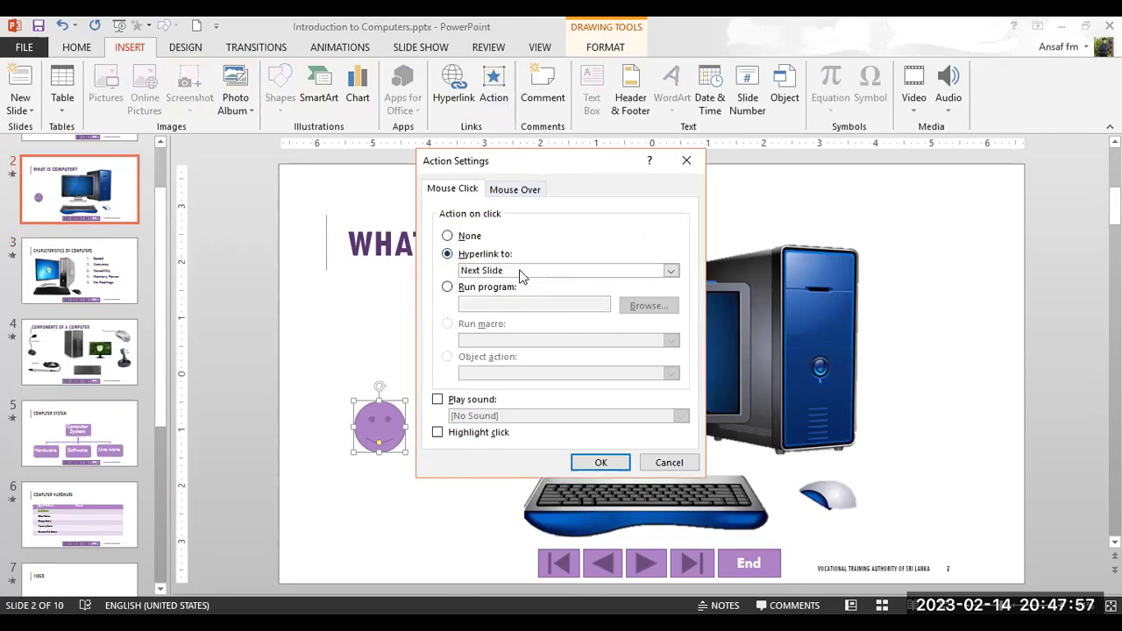
{"action": "left_click", "coordinate": [670, 272]}
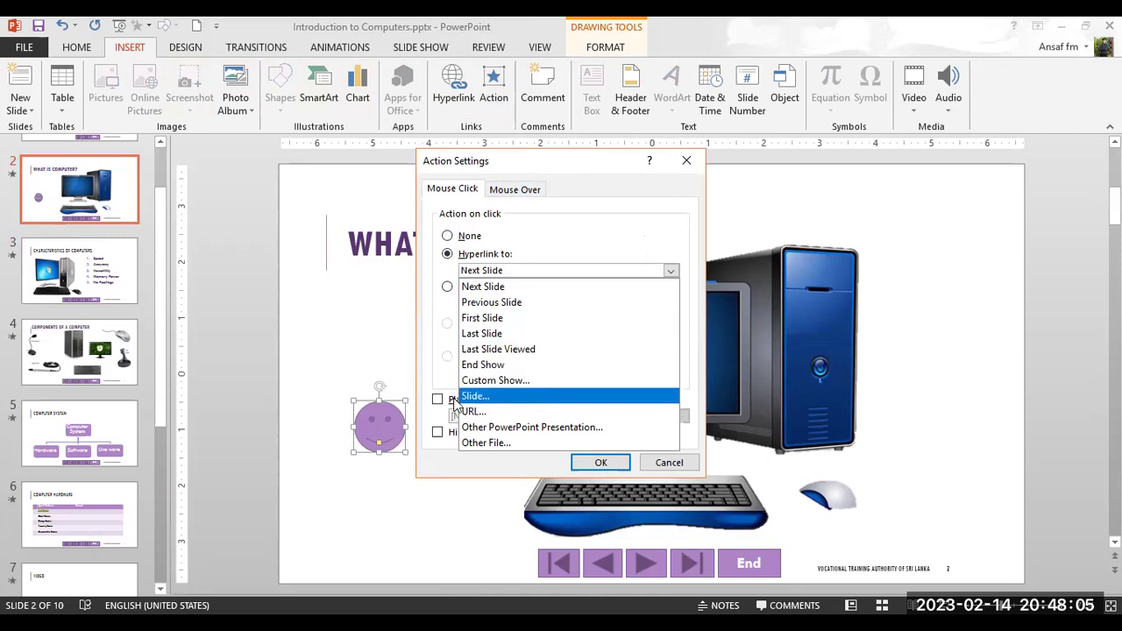
{"action": "left_click", "coordinate": [503, 401]}
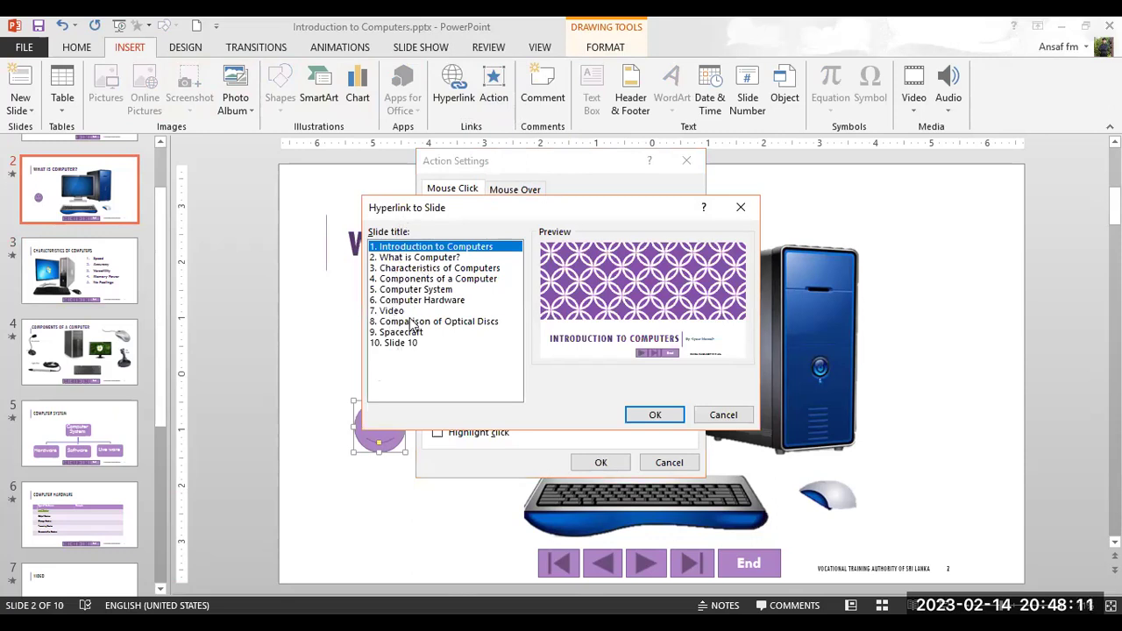
{"action": "left_click", "coordinate": [409, 335]}
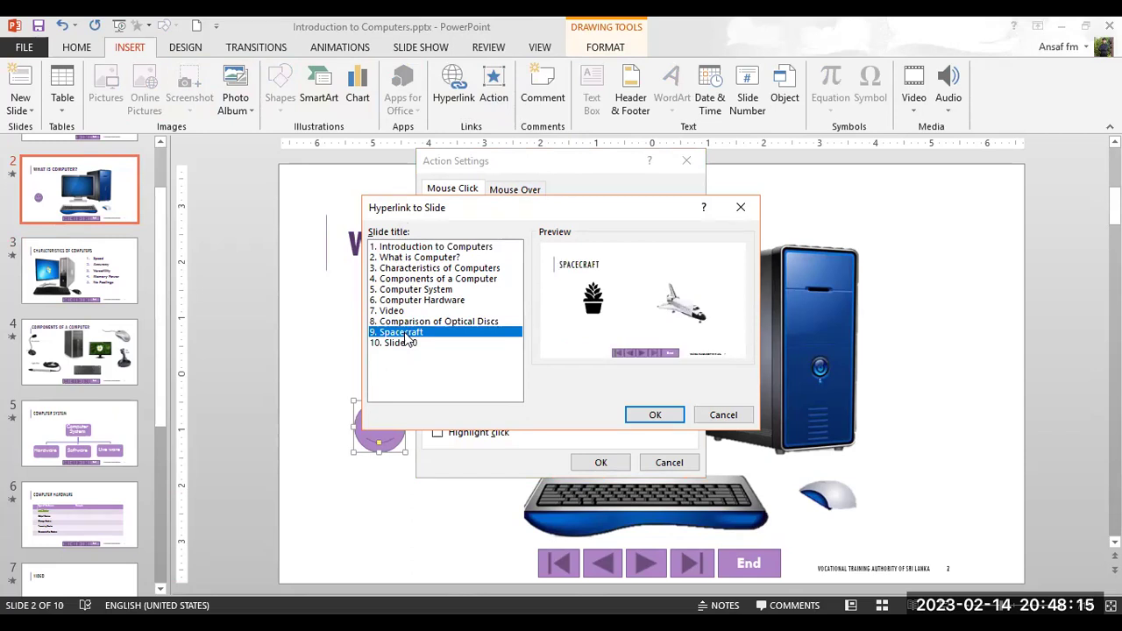
{"action": "left_click", "coordinate": [653, 418]}
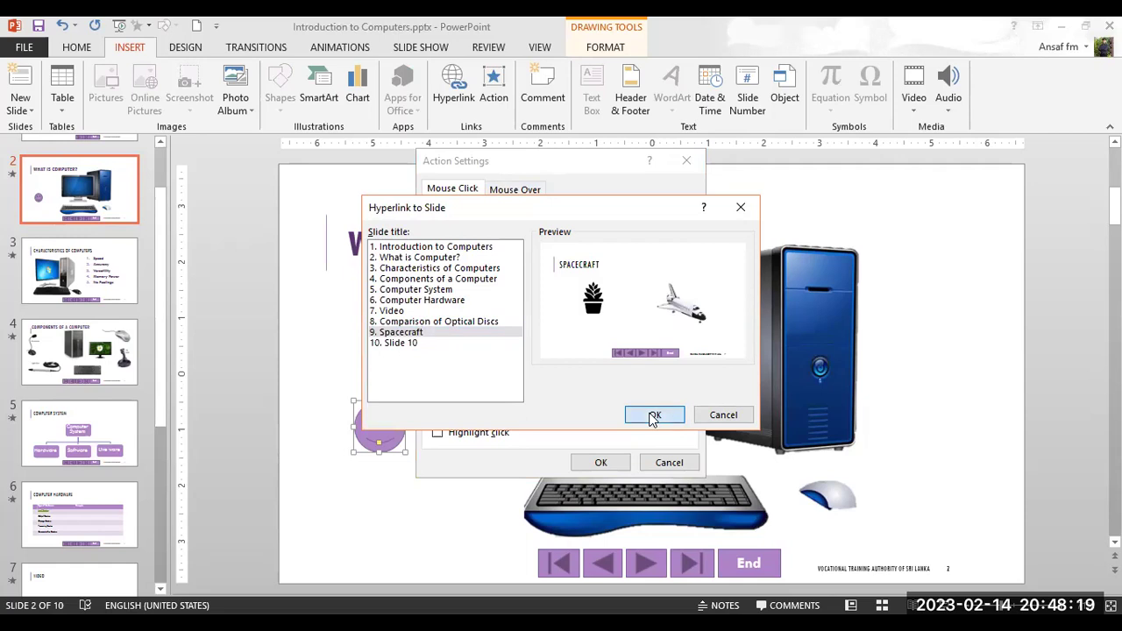
{"action": "left_click", "coordinate": [602, 463]}
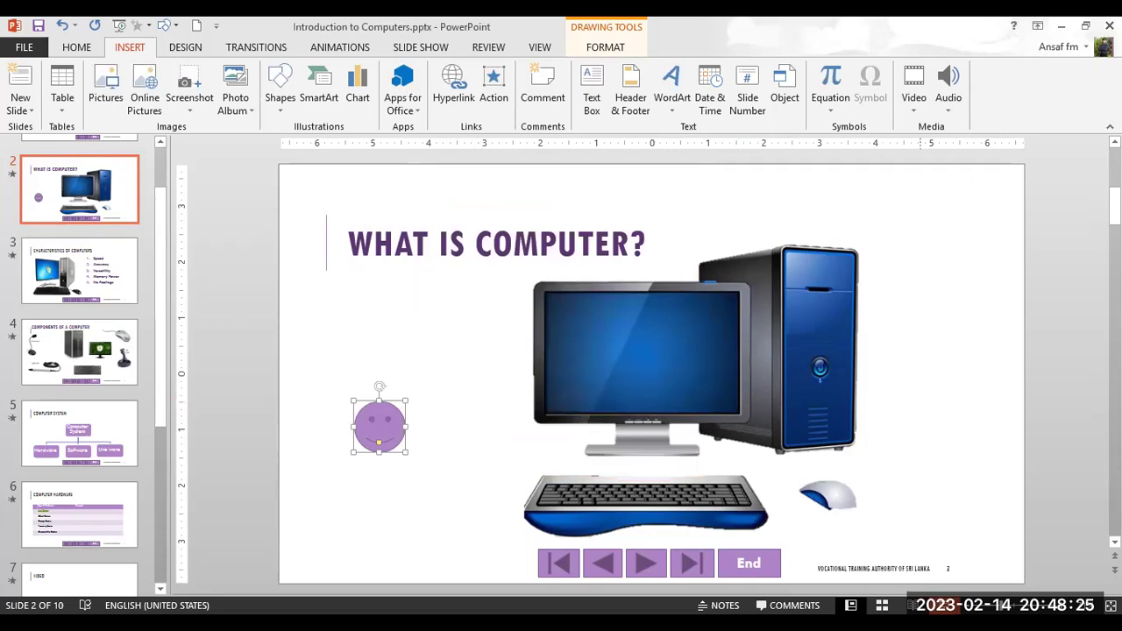
- Start the show from slide 2, follow the smiley to Spacecraft, and go back to What is Computer?
{"action": "left_click", "coordinate": [945, 605]}
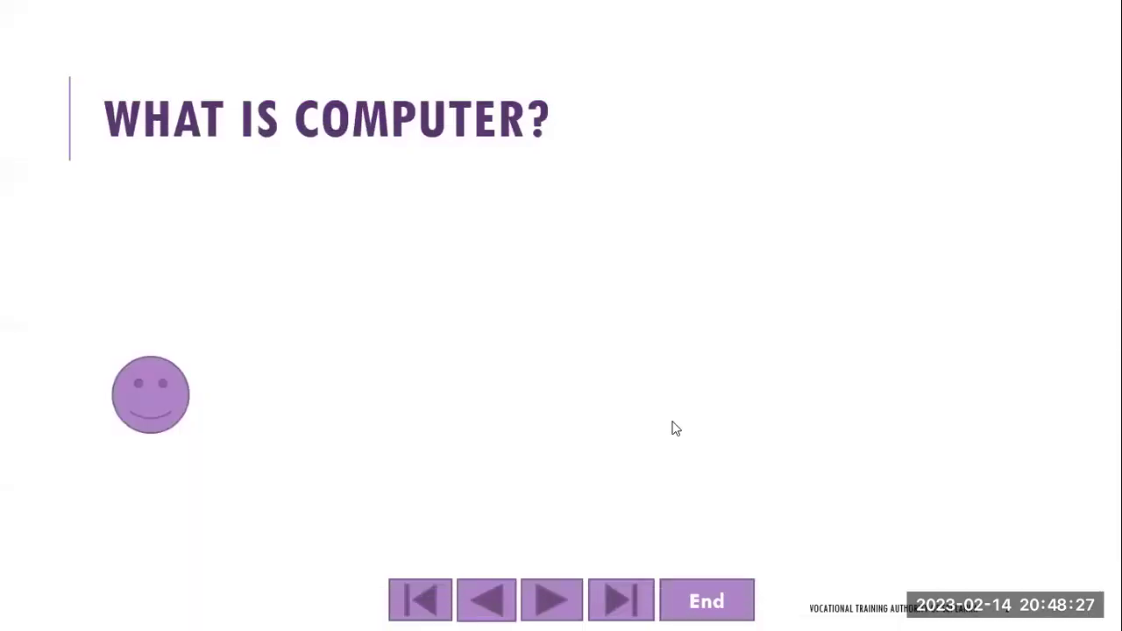
{"action": "left_click", "coordinate": [150, 394]}
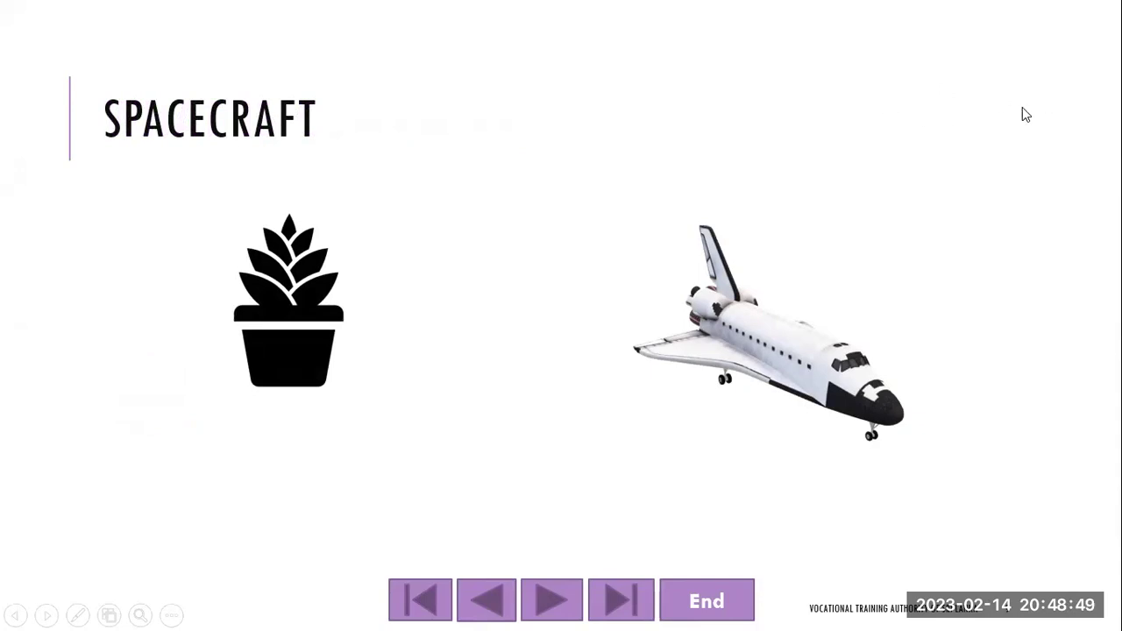
{"action": "left_click", "coordinate": [438, 604]}
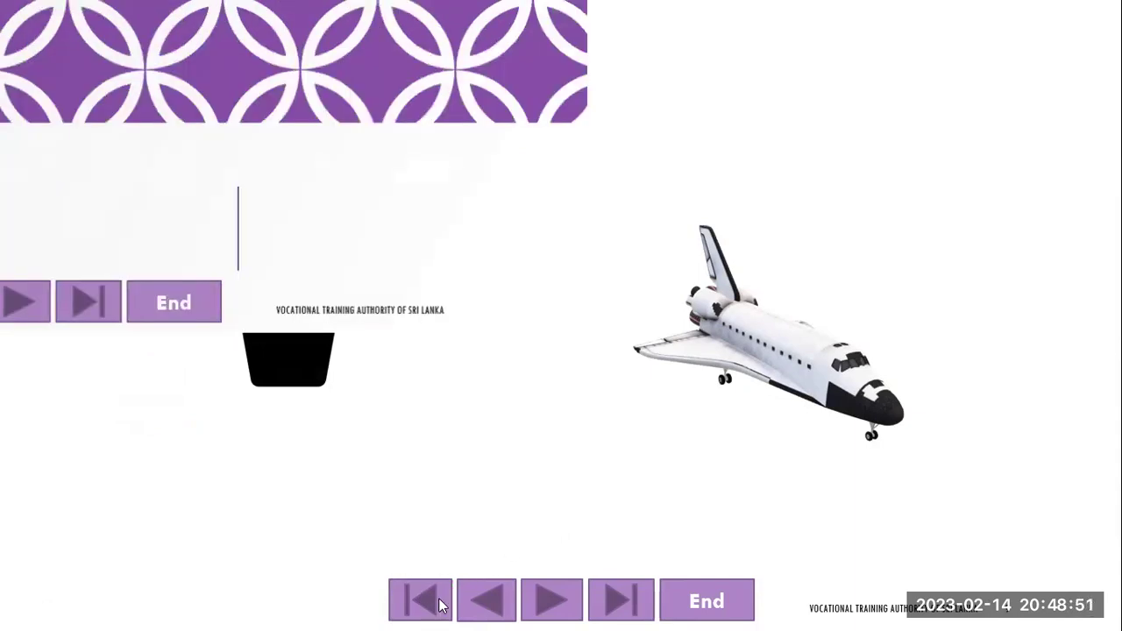
- Advance slide by slide through the deck to the final orchid slide and end the show
{"action": "left_click", "coordinate": [545, 611]}
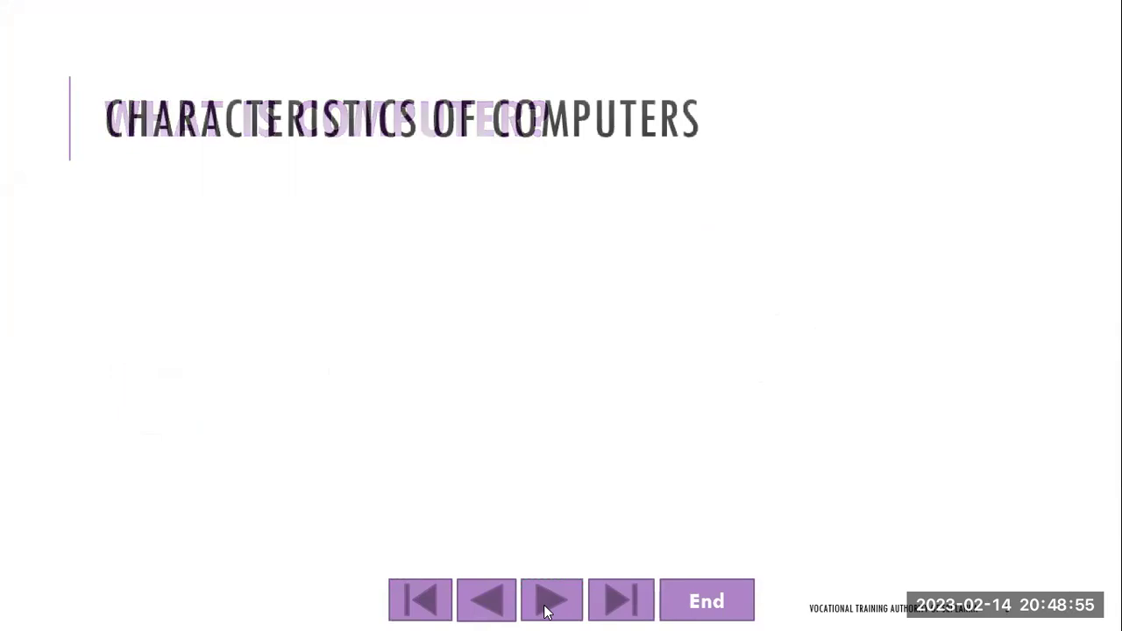
{"action": "left_click", "coordinate": [546, 611]}
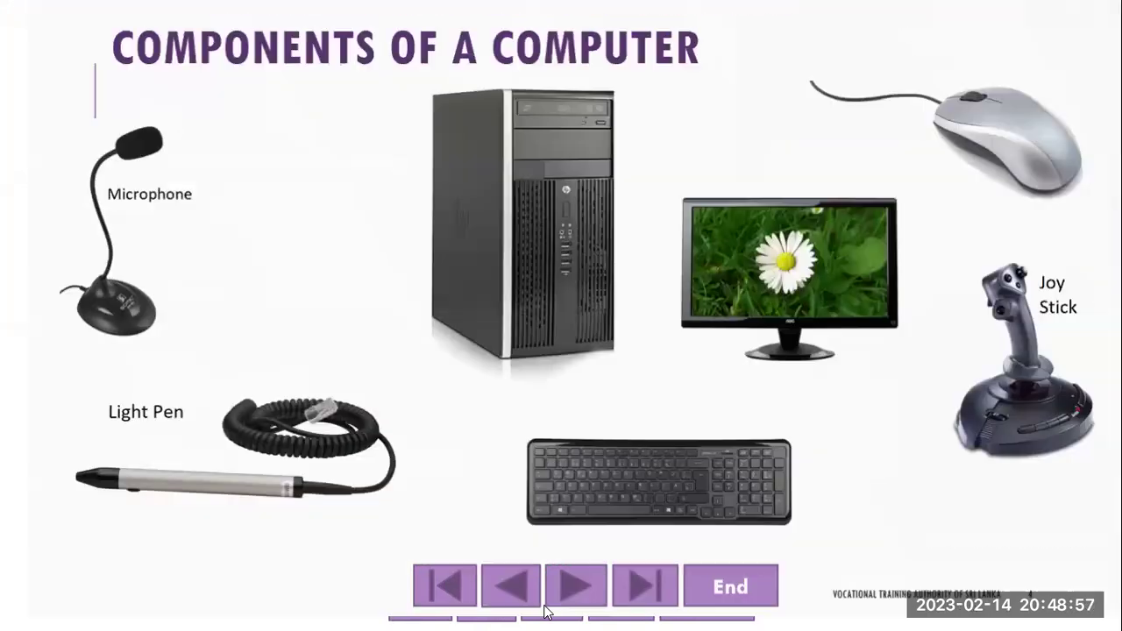
{"action": "left_click", "coordinate": [547, 611]}
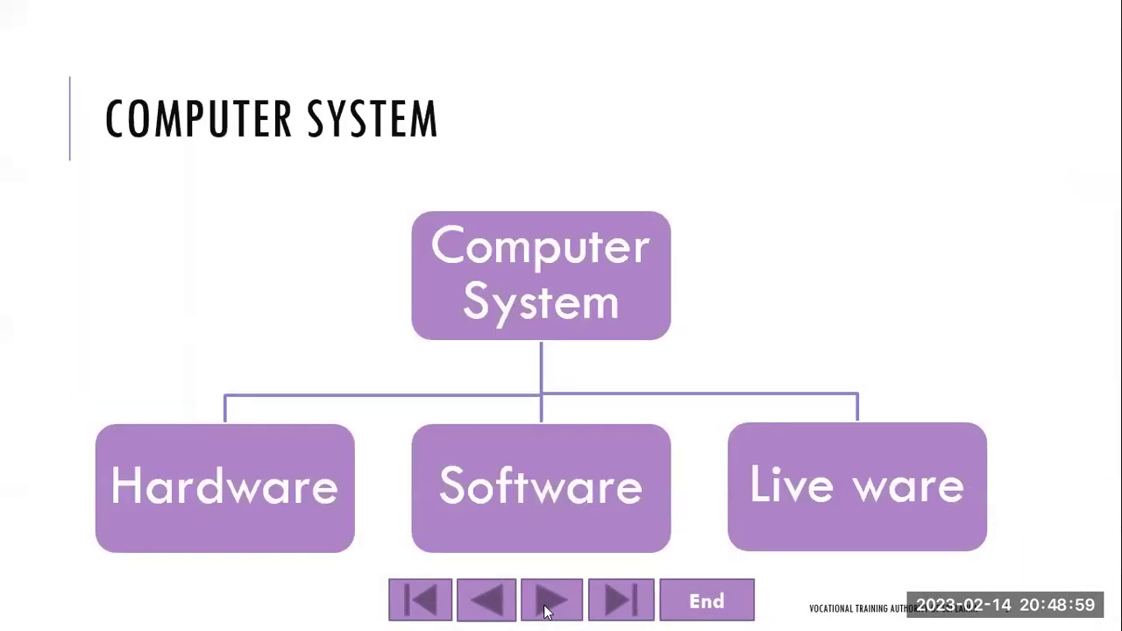
{"action": "left_click", "coordinate": [555, 611]}
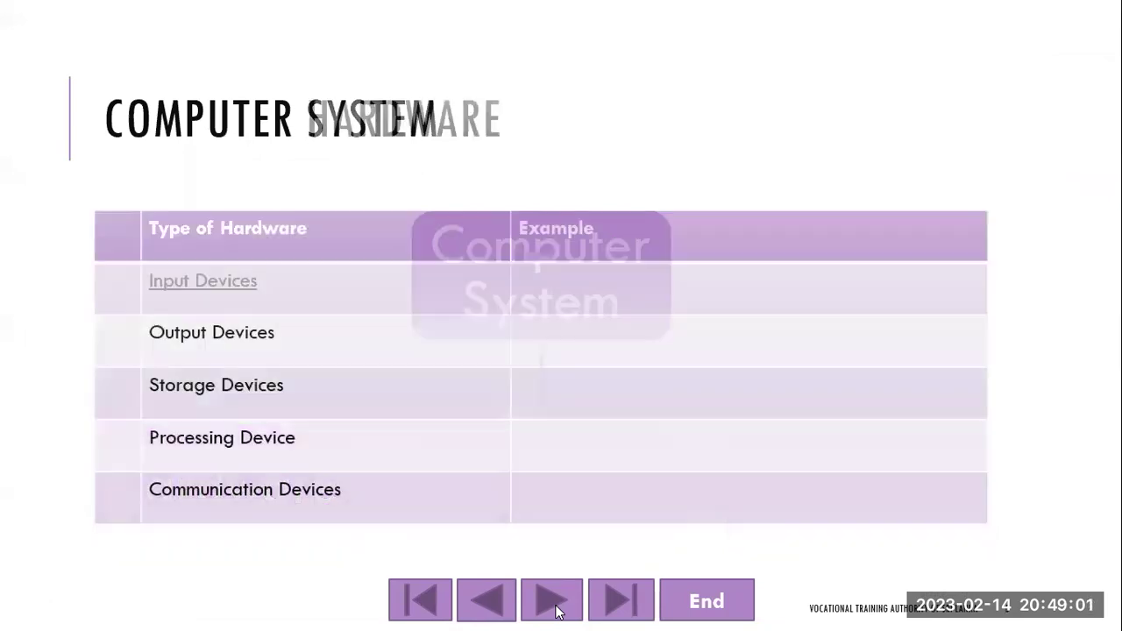
{"action": "left_click", "coordinate": [556, 611]}
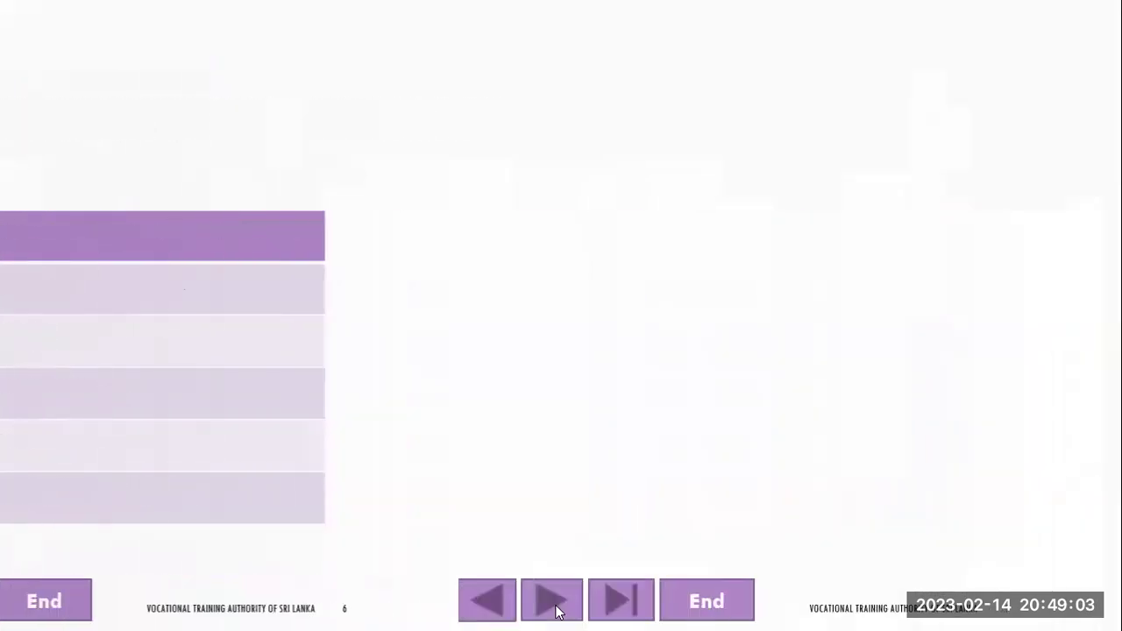
{"action": "left_click", "coordinate": [555, 611]}
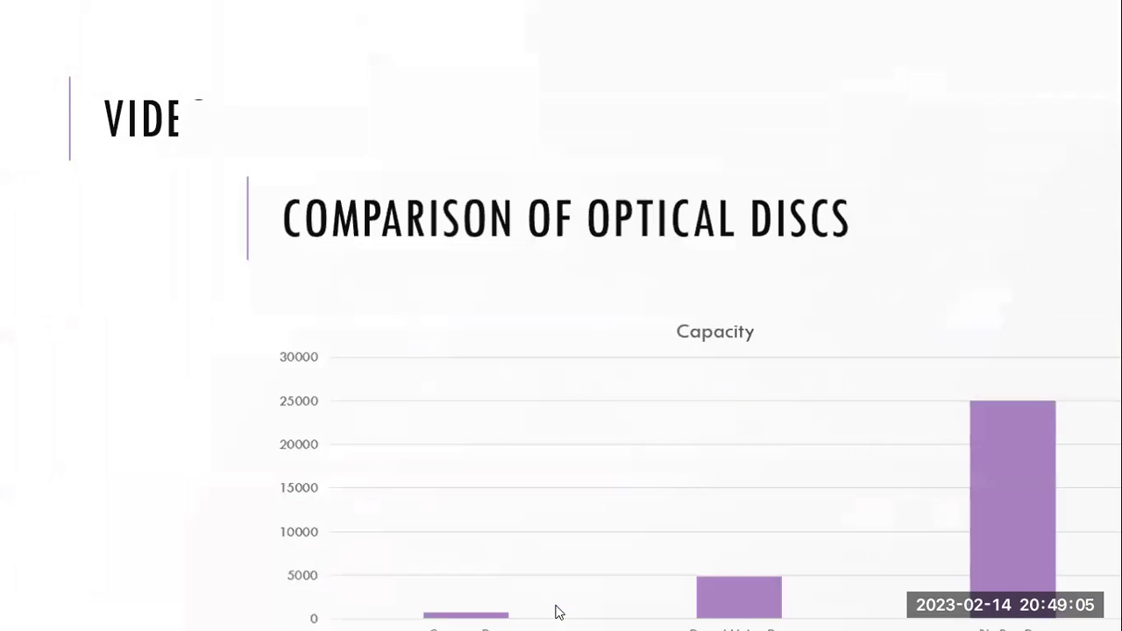
{"action": "left_click", "coordinate": [556, 611]}
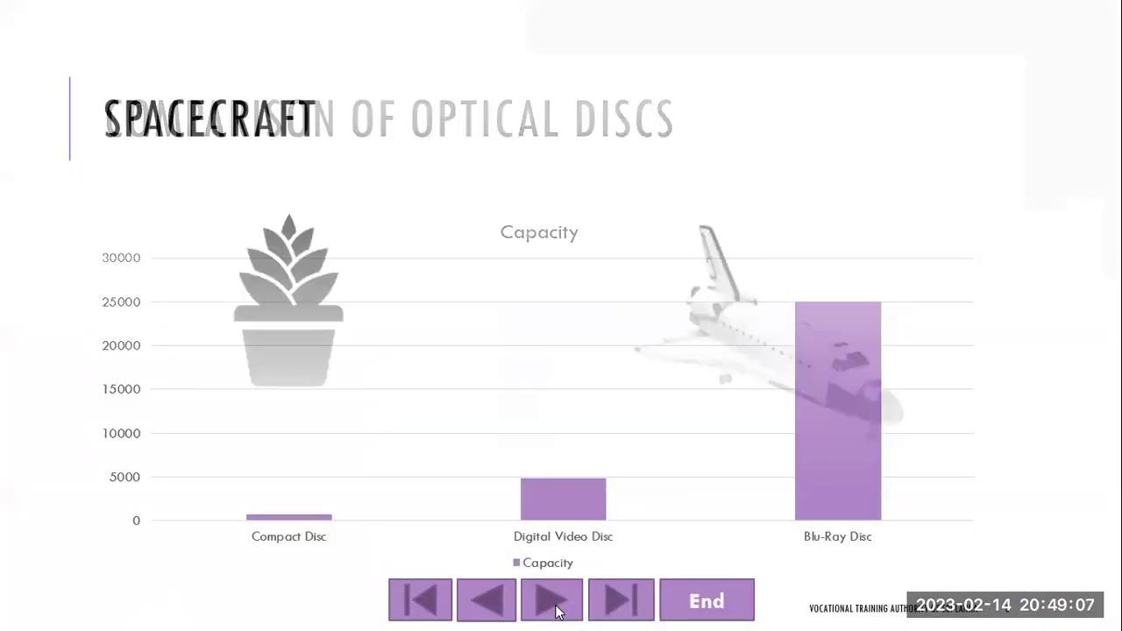
{"action": "left_click", "coordinate": [556, 611]}
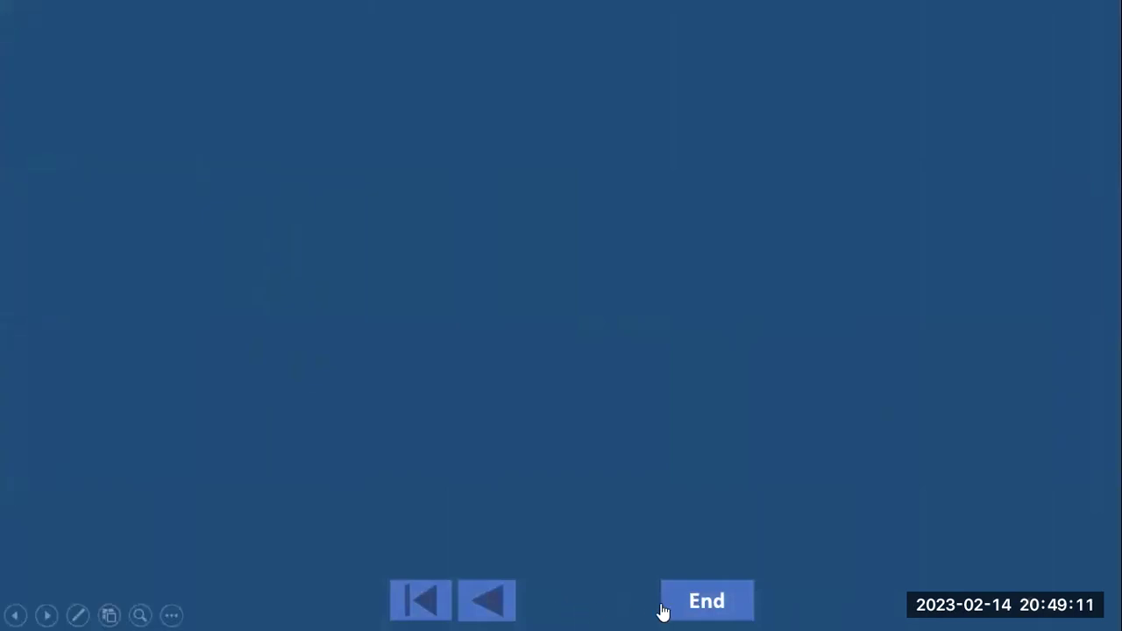
{"action": "left_click", "coordinate": [692, 601]}
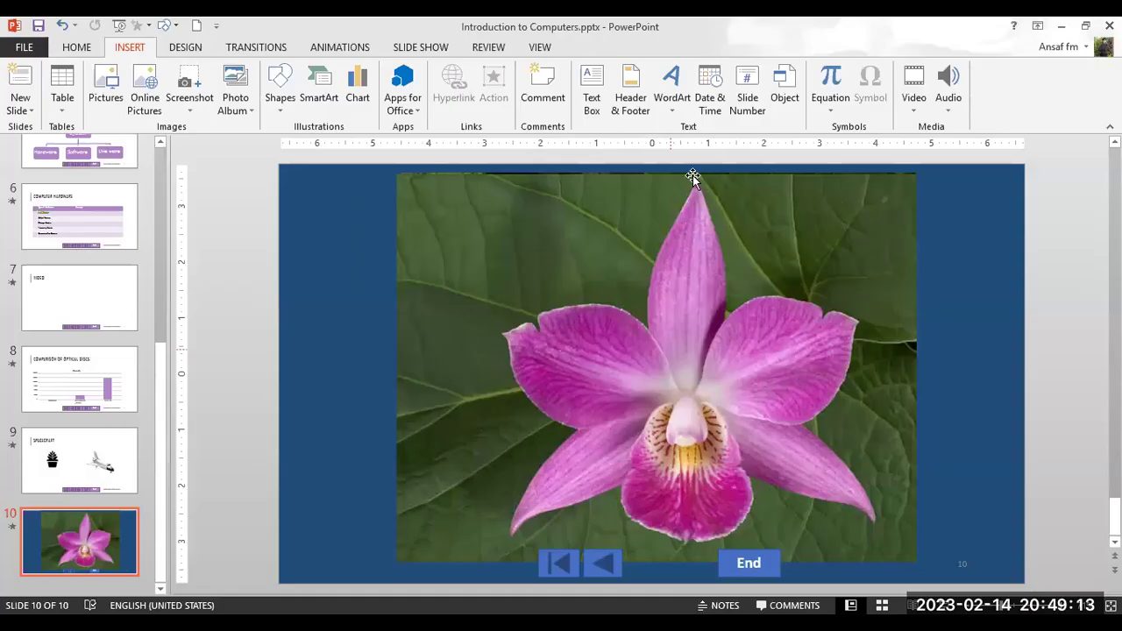